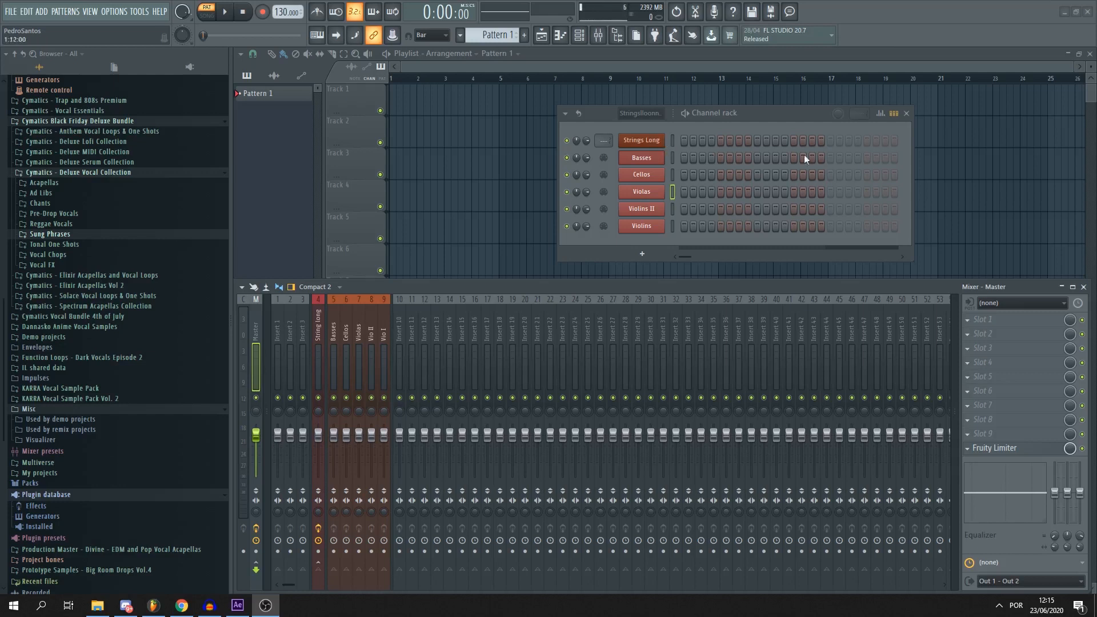
Open the Strings Long Kontakt instance and list the instruments of the Symphony Essentials String Ensemble library
click(645, 142)
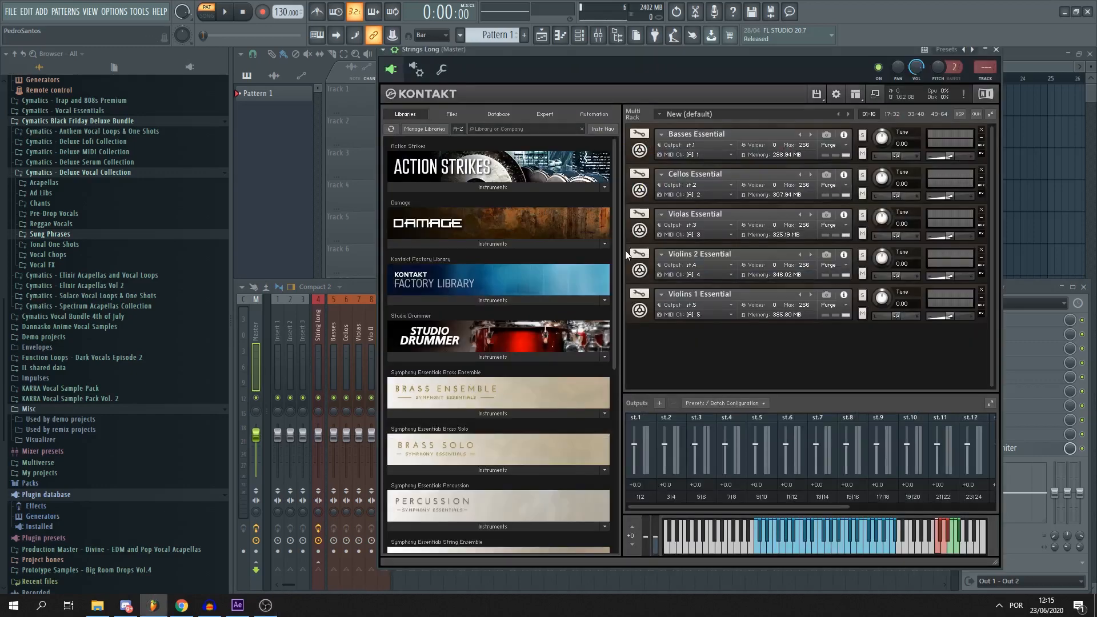
scroll(615, 294, down, 4)
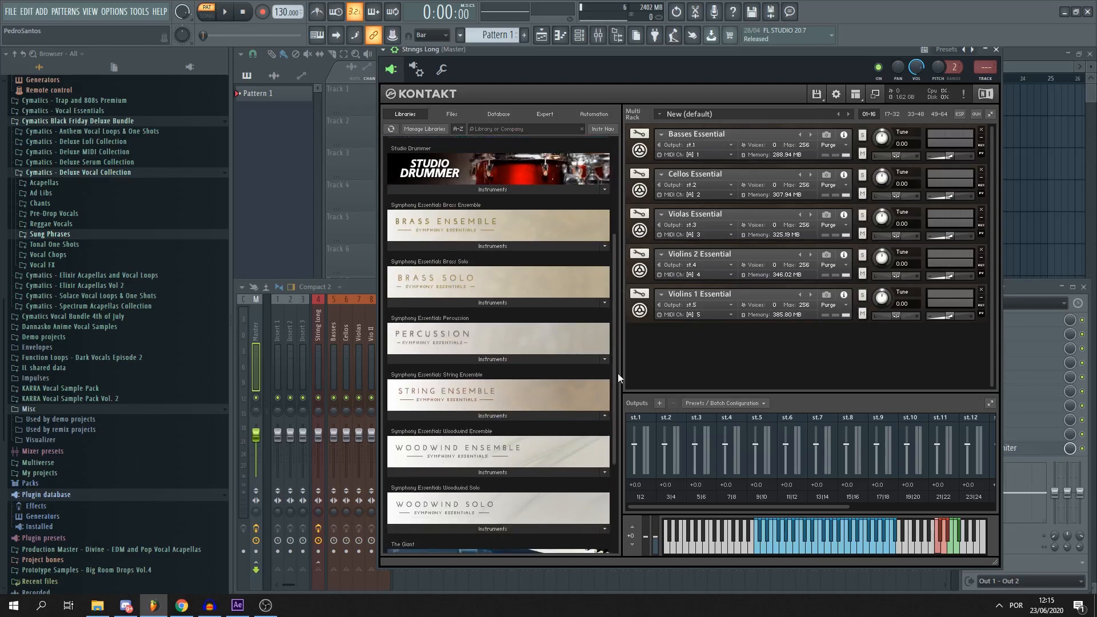
click(488, 416)
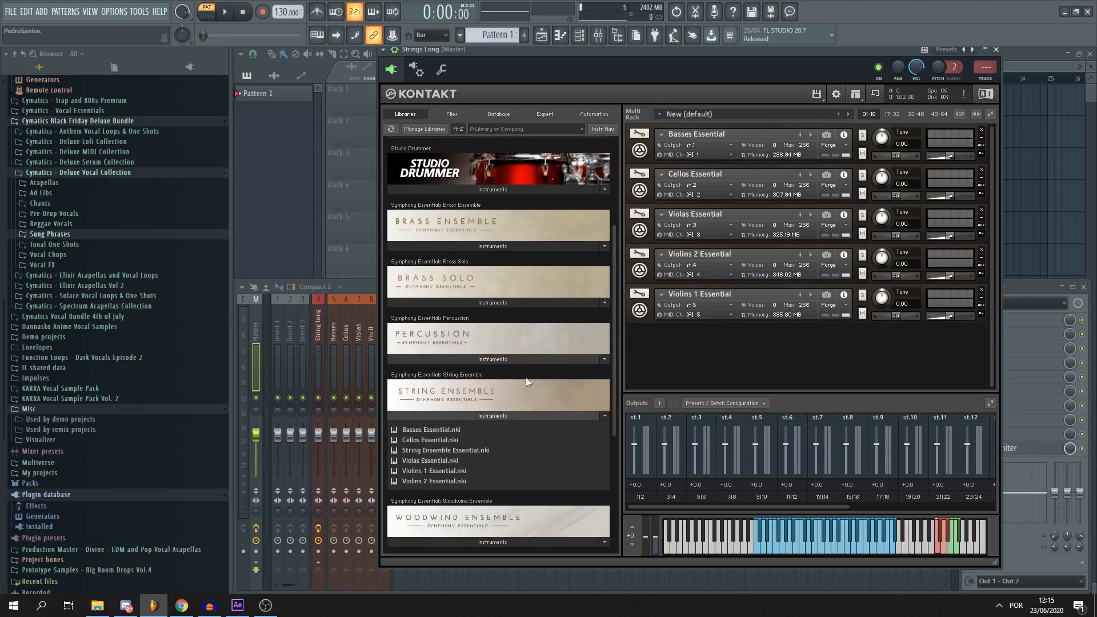
drag(614, 430, 614, 441)
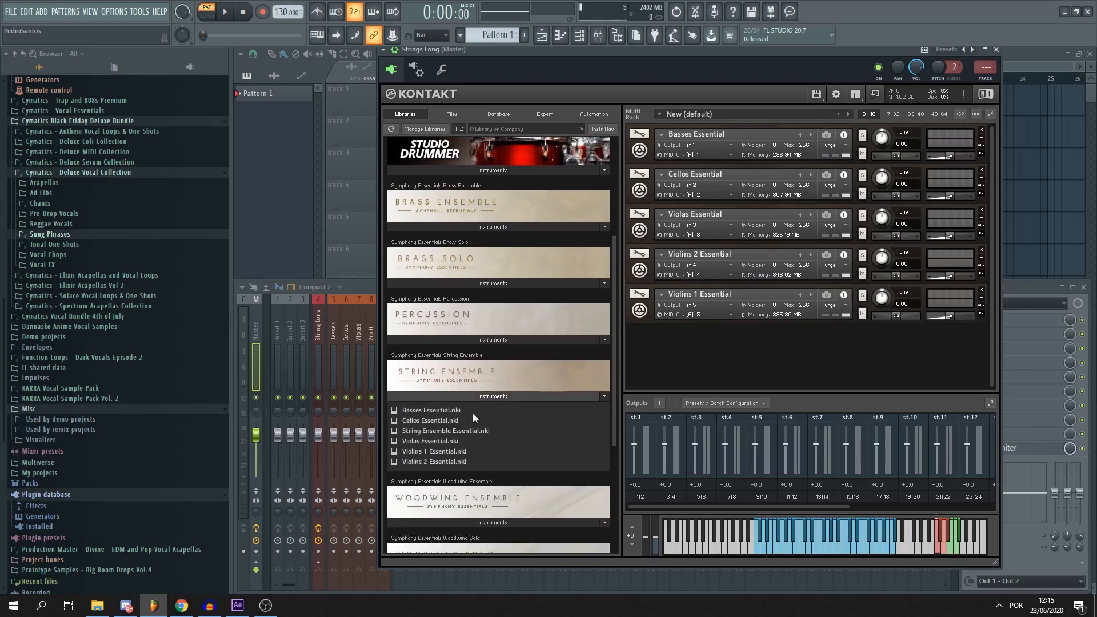
click(452, 410)
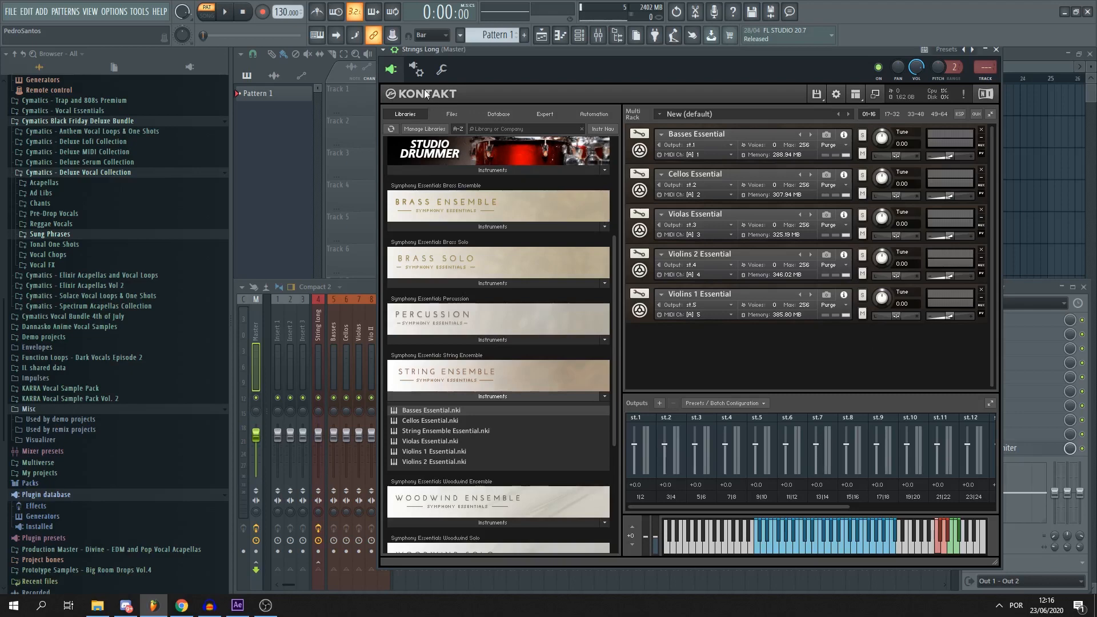
Open the Strings Long plugin's wrapper settings and examine its Processing options and output connections against the mixer tracks
click(422, 71)
click(399, 94)
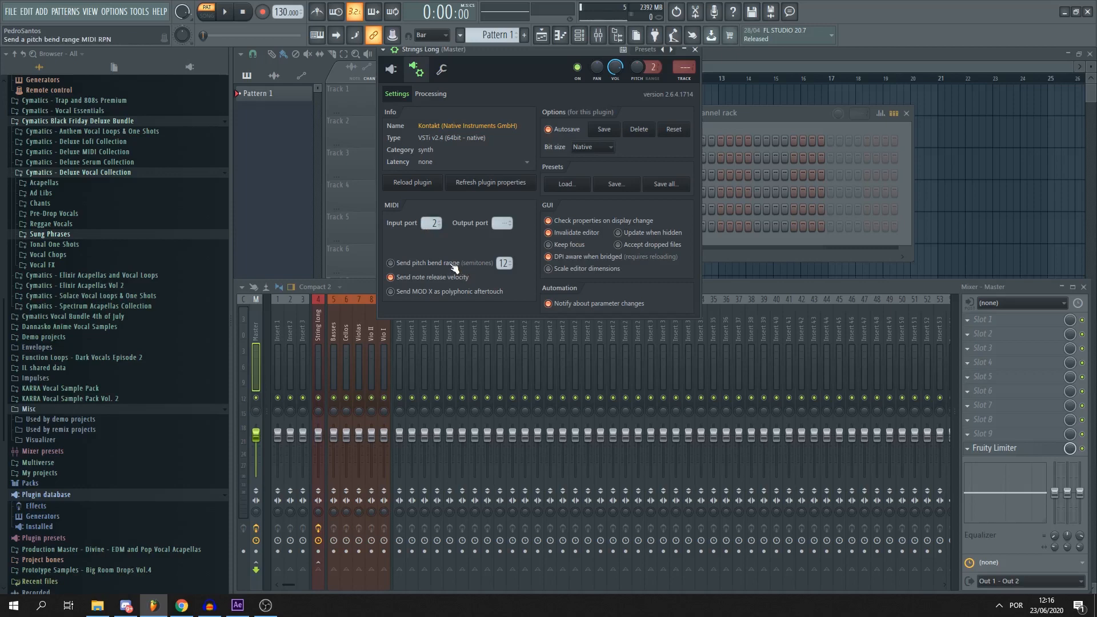
click(430, 101)
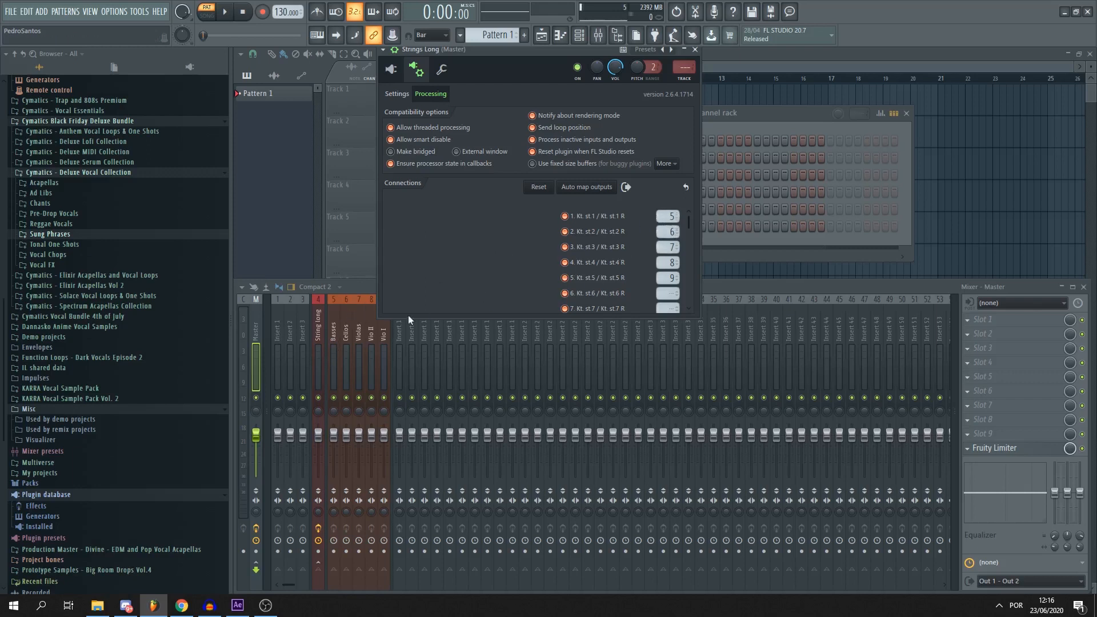
click(356, 287)
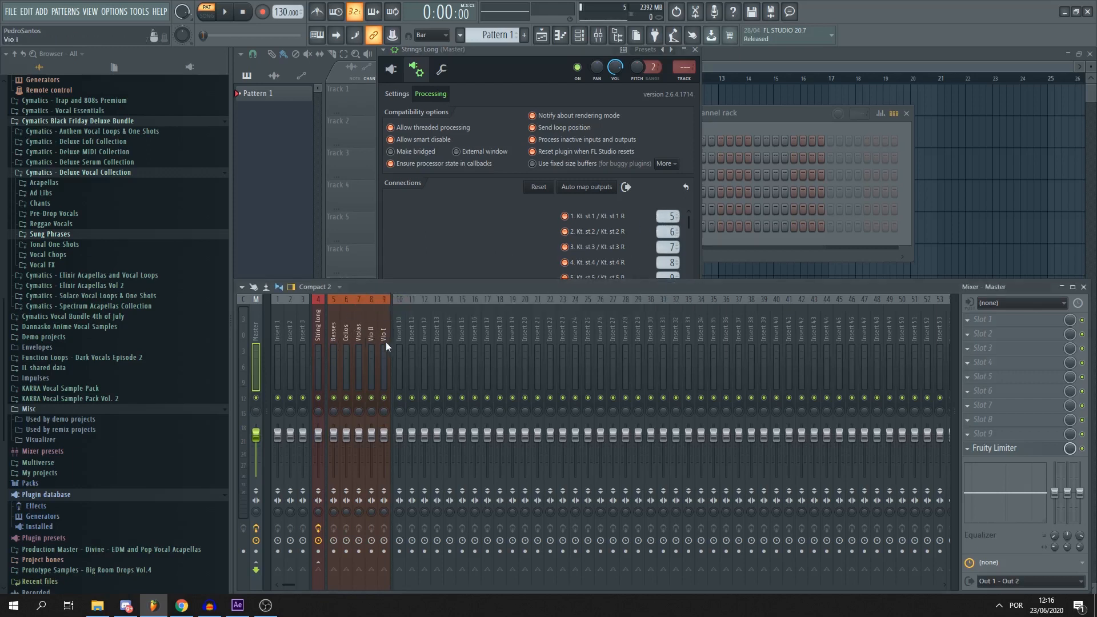
click(444, 252)
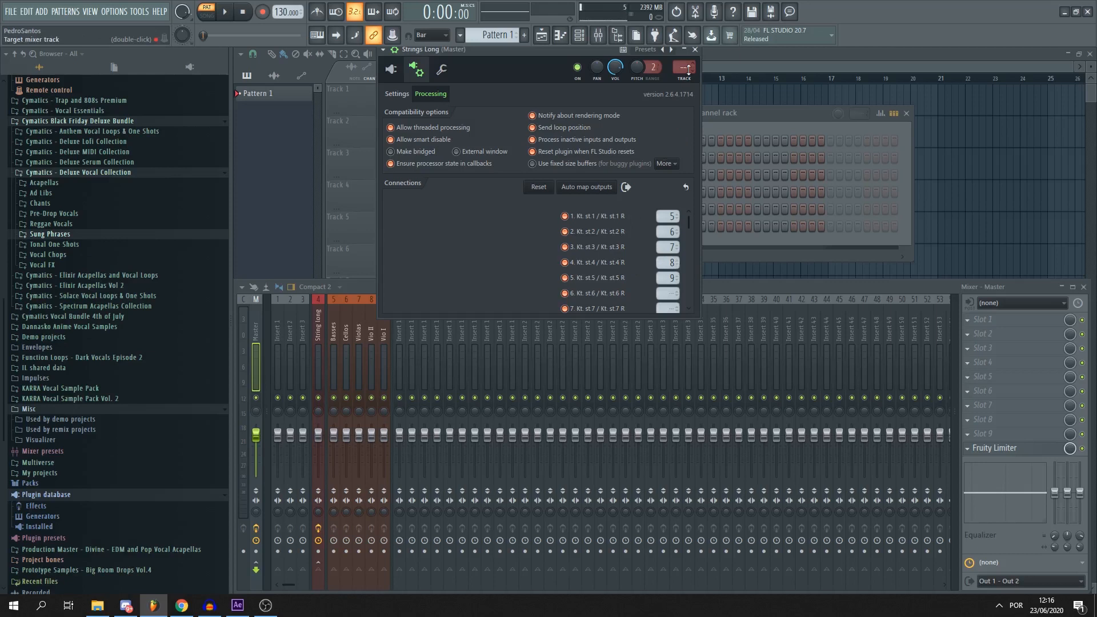
Try Strings Long on mixer track 11, return it to the Master, and close its plugin window
drag(687, 69, 688, 53)
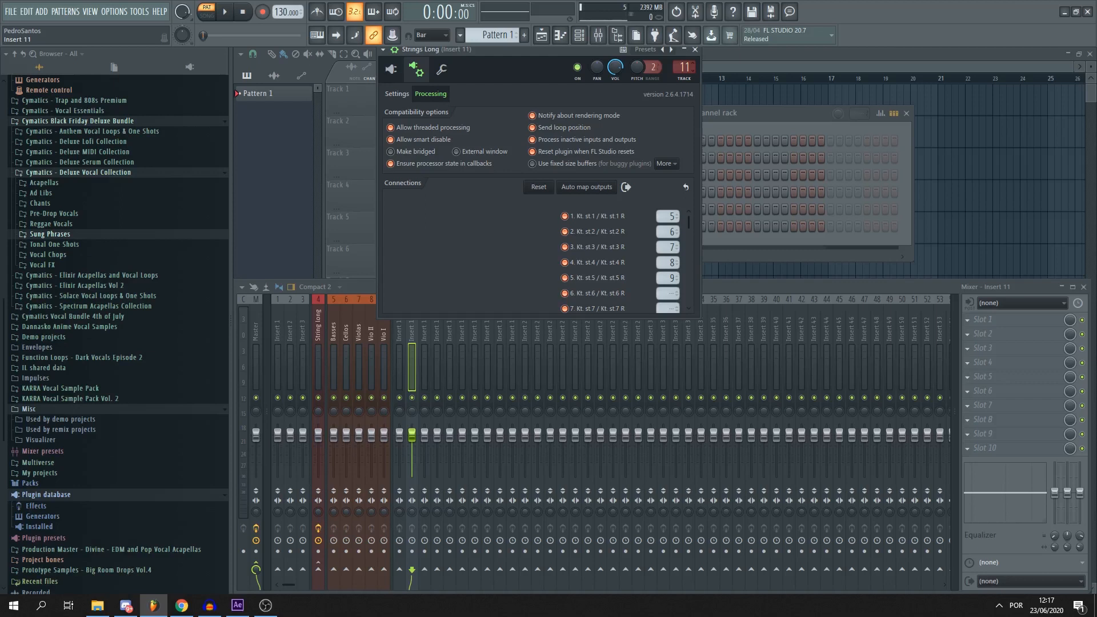
drag(689, 69, 688, 97)
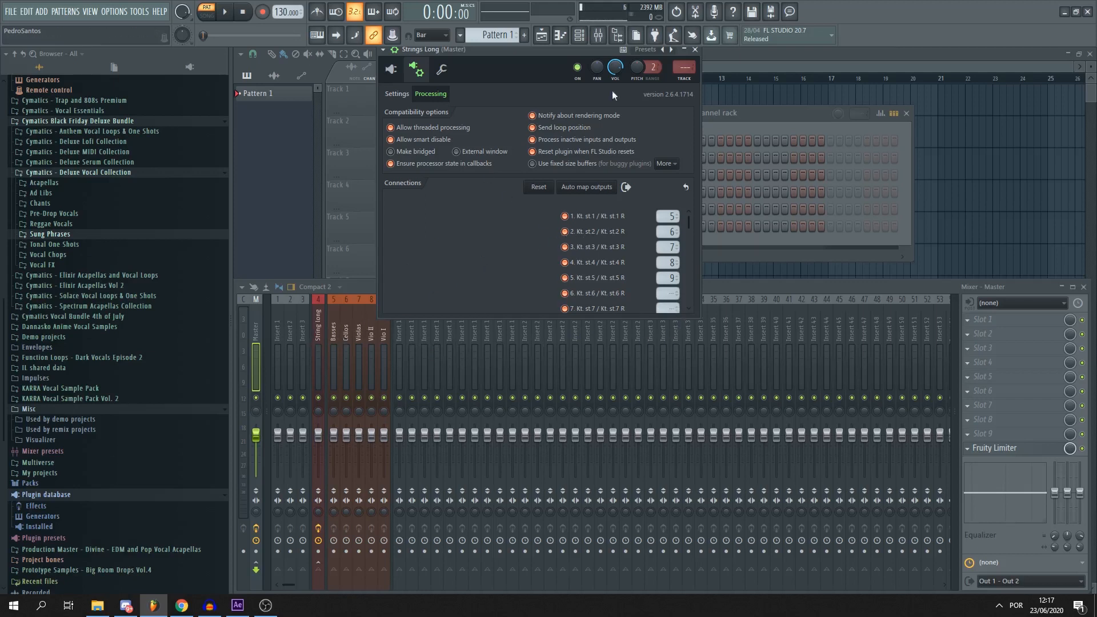
click(694, 49)
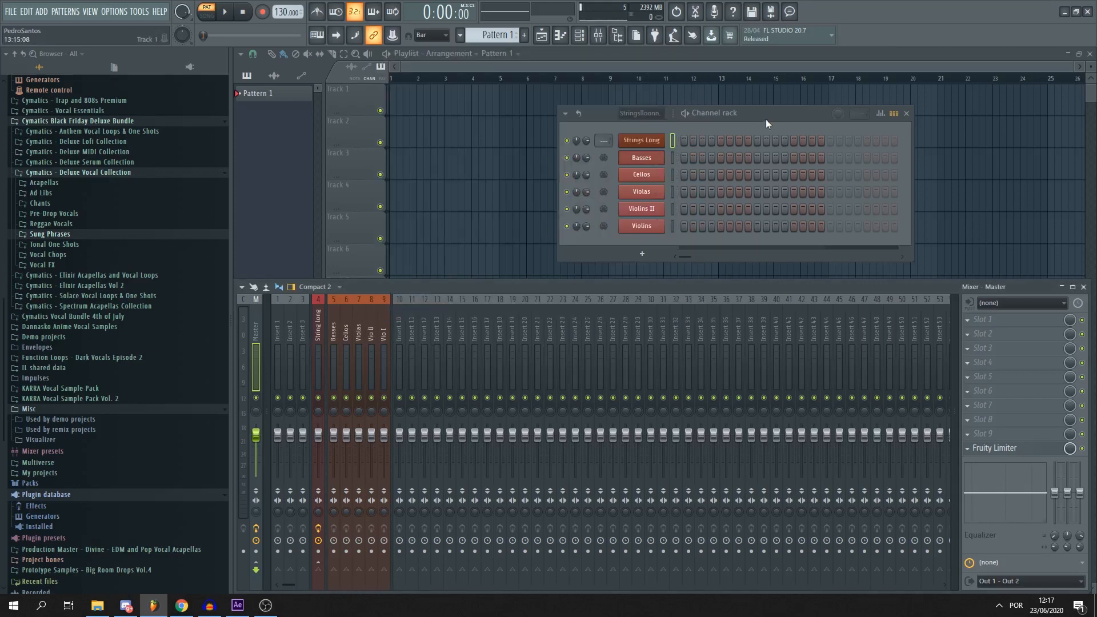
Reopen the Strings Long plugin and check the rename, color and icon settings of the Basses mixer track
click(334, 341)
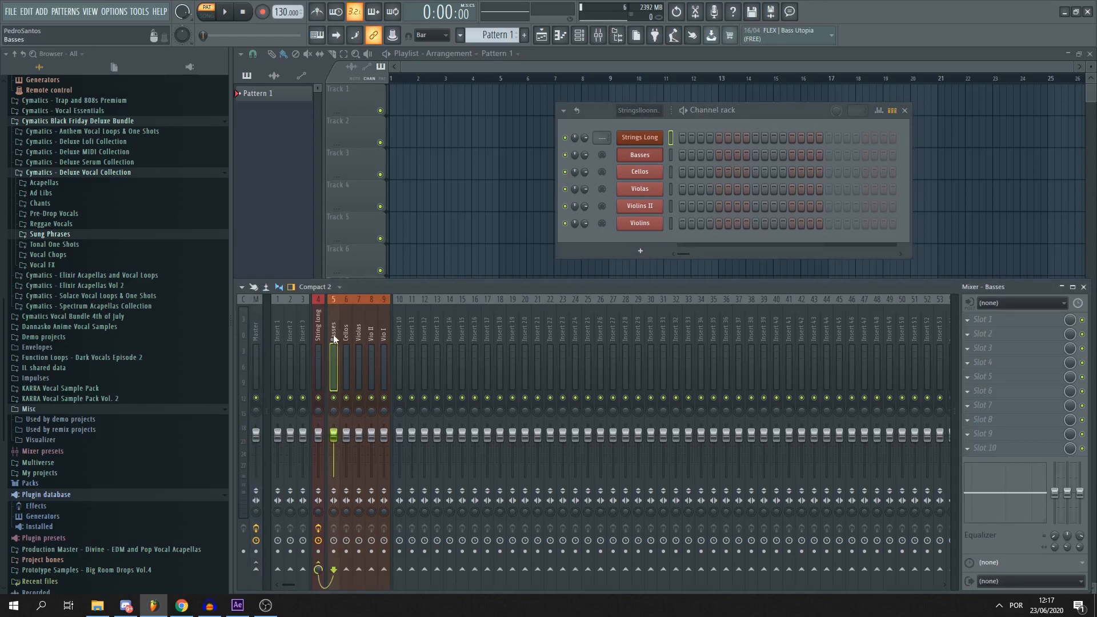
click(639, 137)
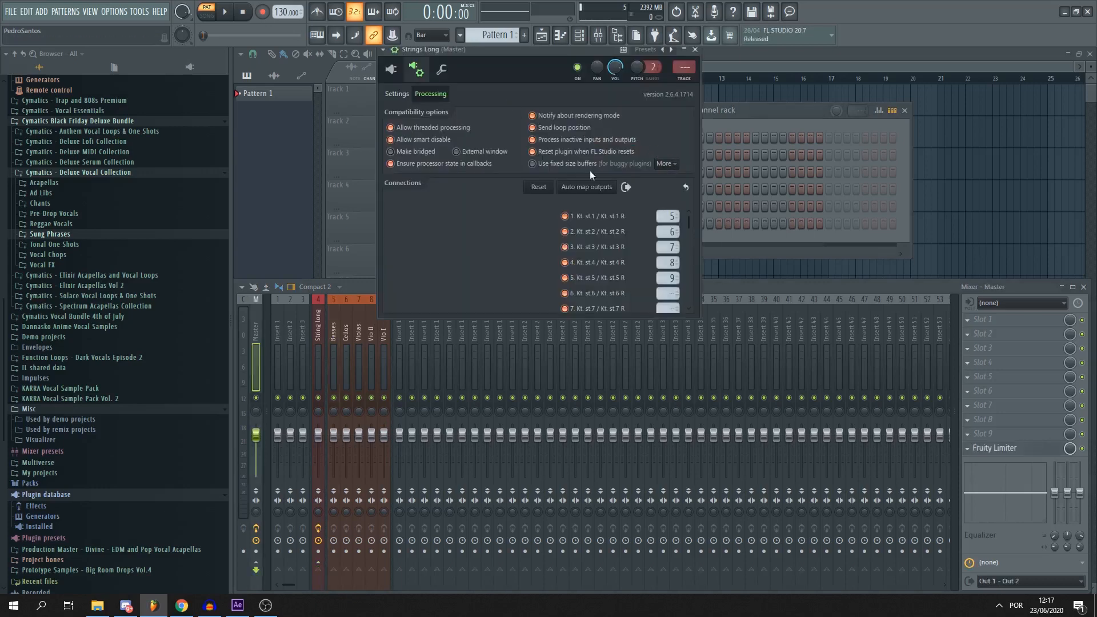
click(380, 337)
right_click(336, 337)
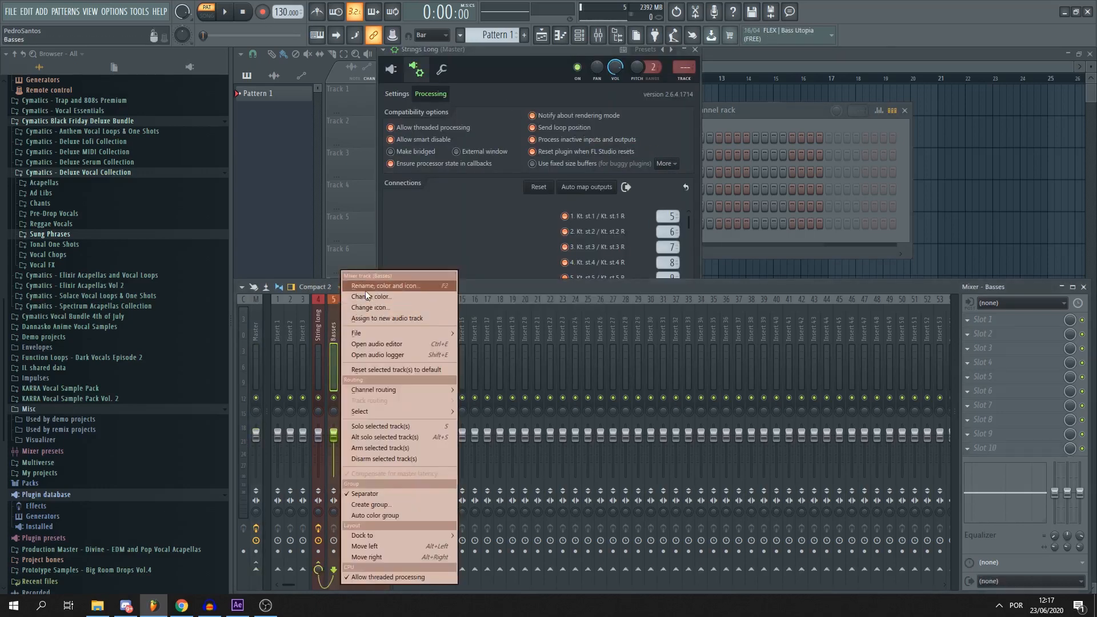
click(392, 285)
key(Right)
key(Return)
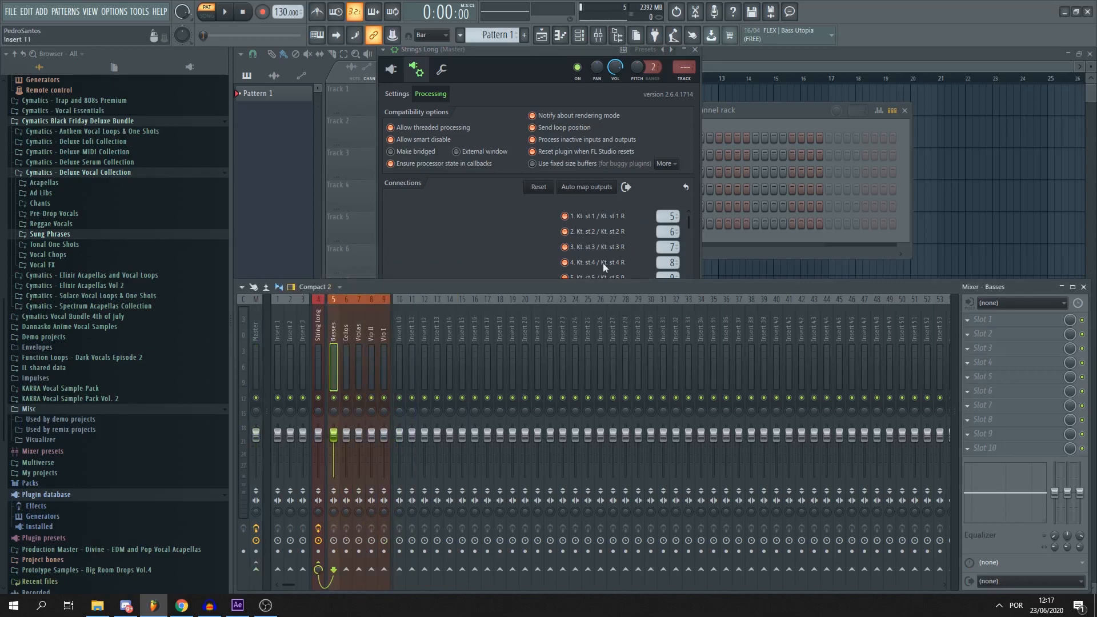
Apply Auto color group to the mixer tracks from Basses to Vio I
drag(334, 331, 386, 332)
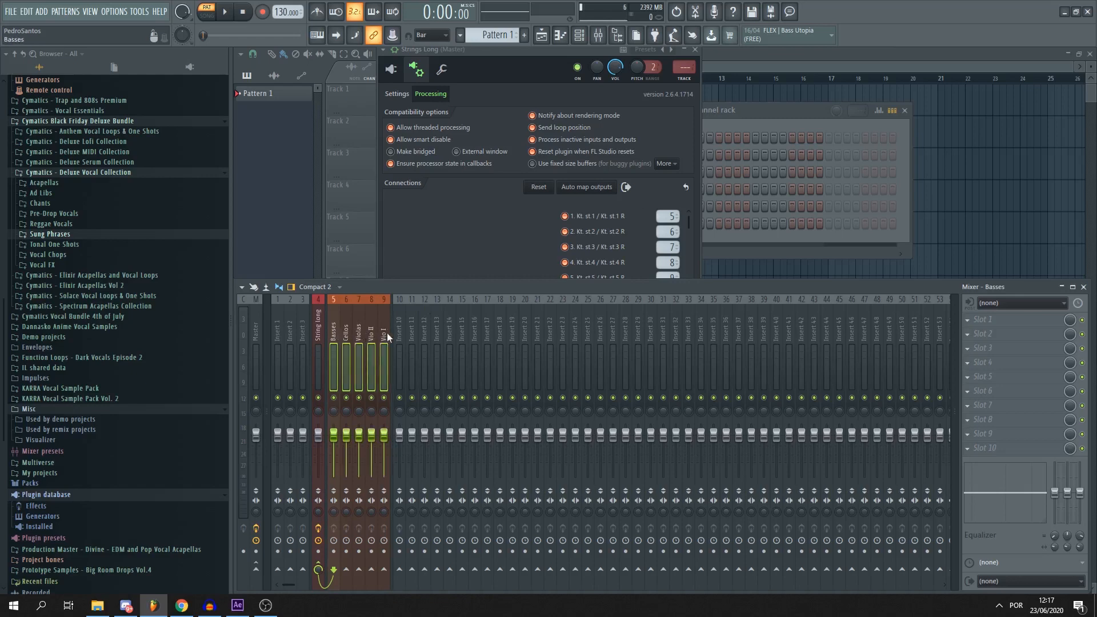
right_click(334, 331)
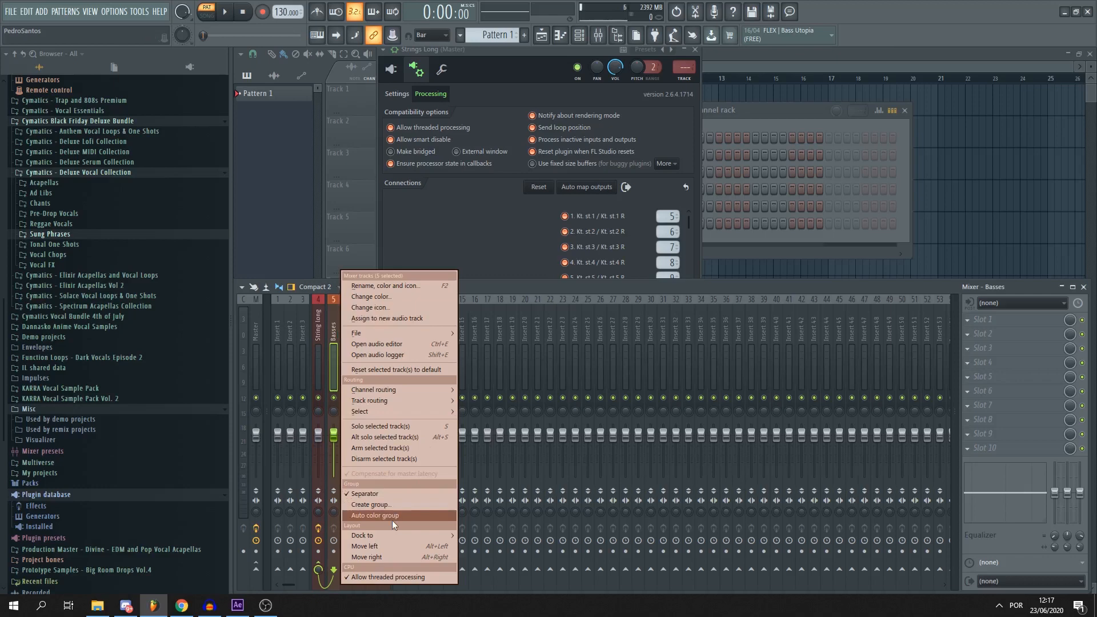
click(407, 515)
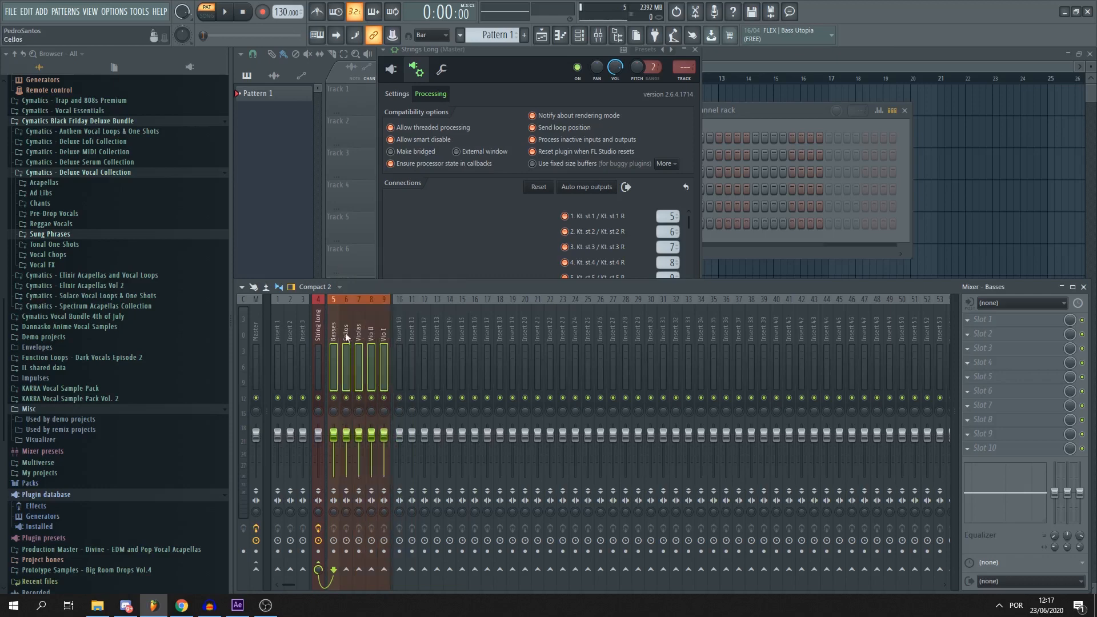
click(363, 337)
right_click(399, 334)
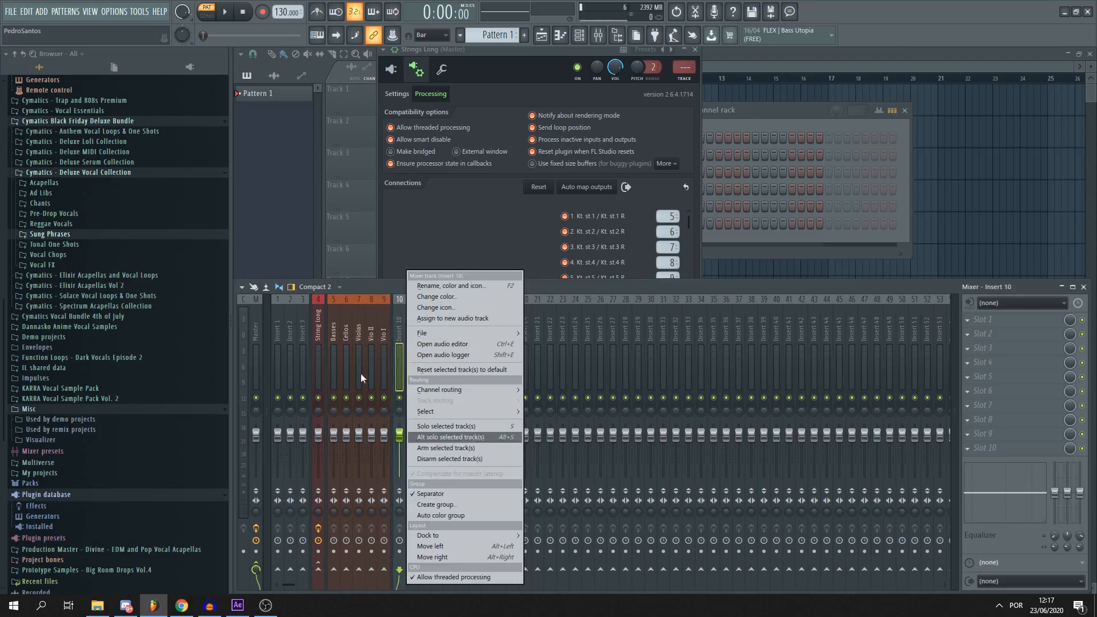
right_click(318, 334)
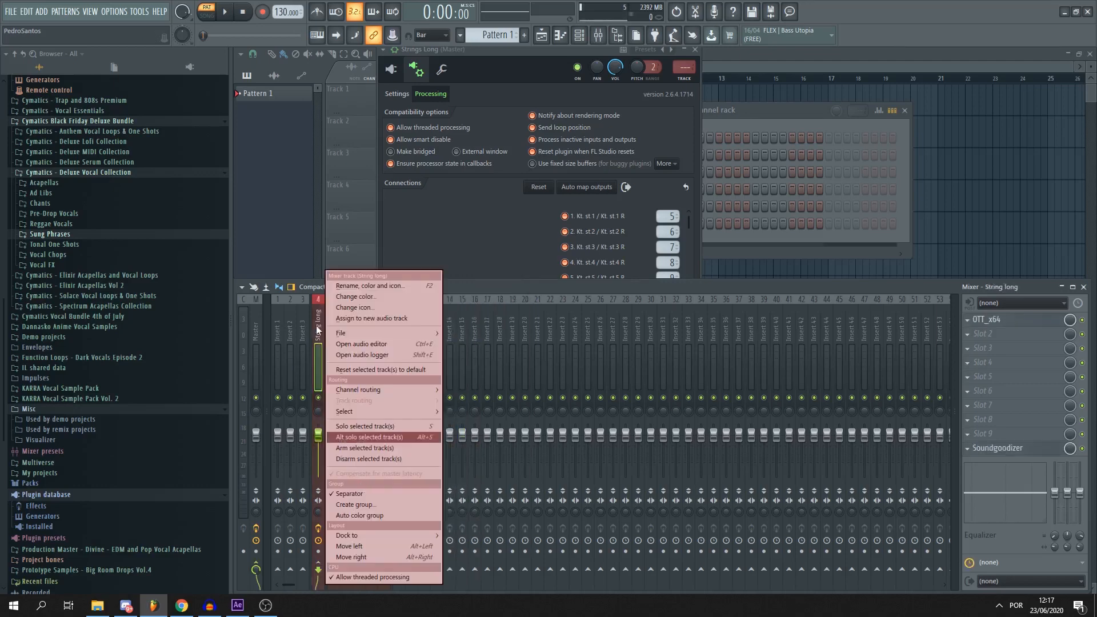
click(335, 334)
right_click(334, 333)
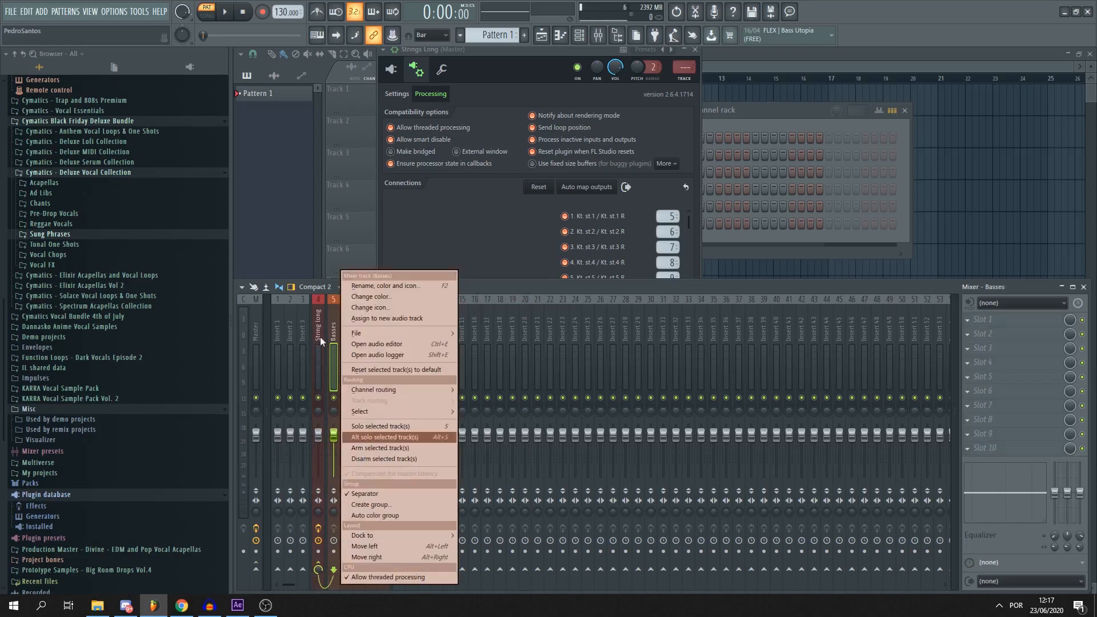
click(330, 335)
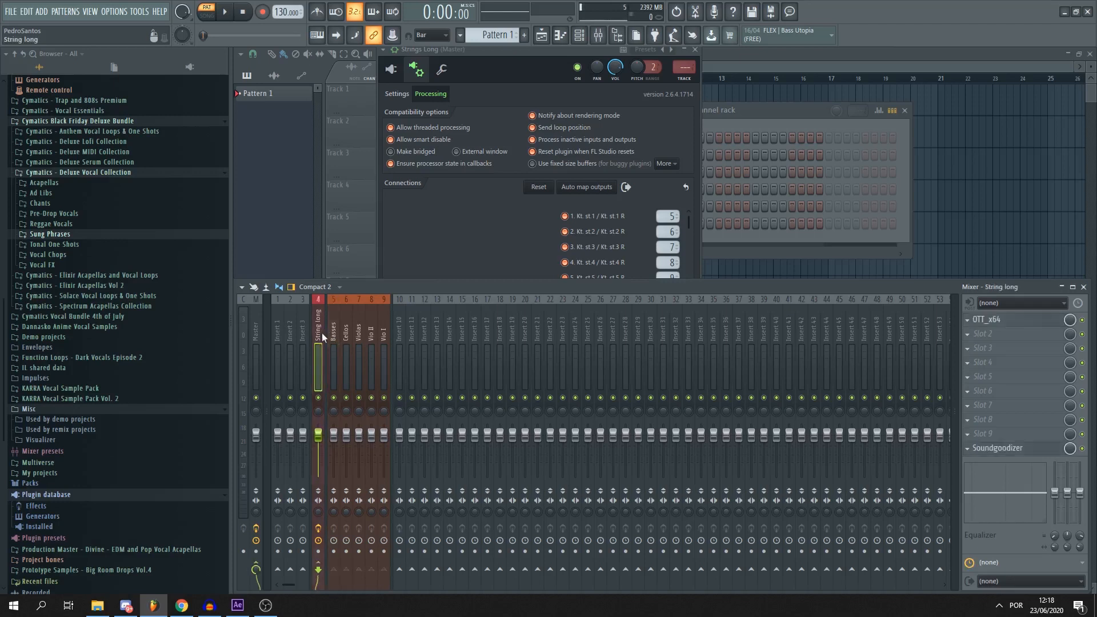
Route the mixer tracks from Basses to Vio I to the String long track only
click(334, 334)
drag(333, 334, 381, 335)
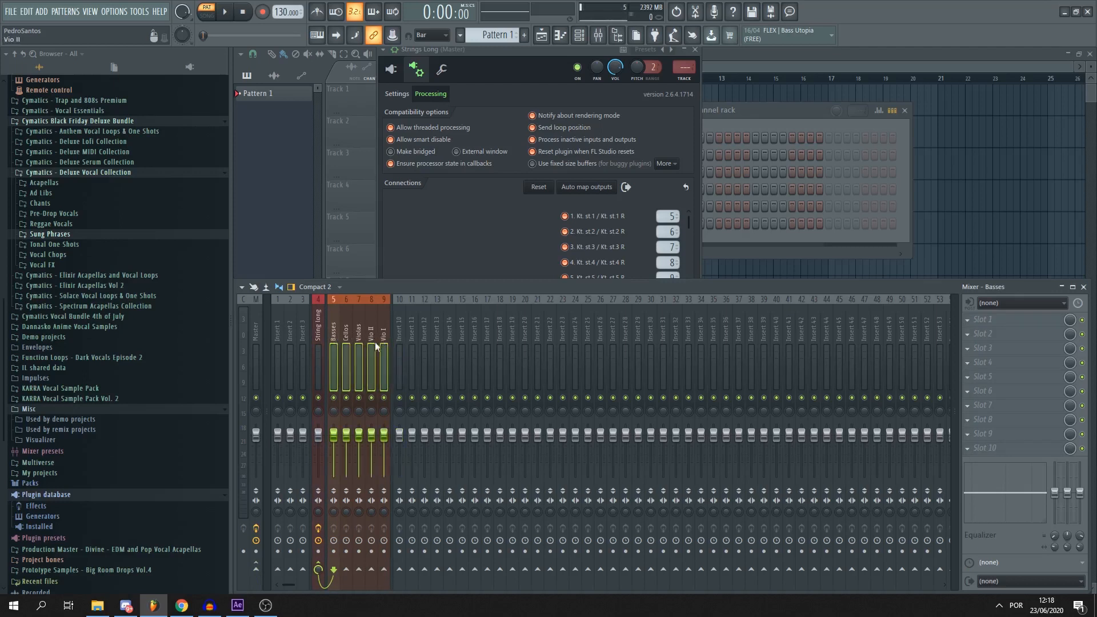
right_click(317, 567)
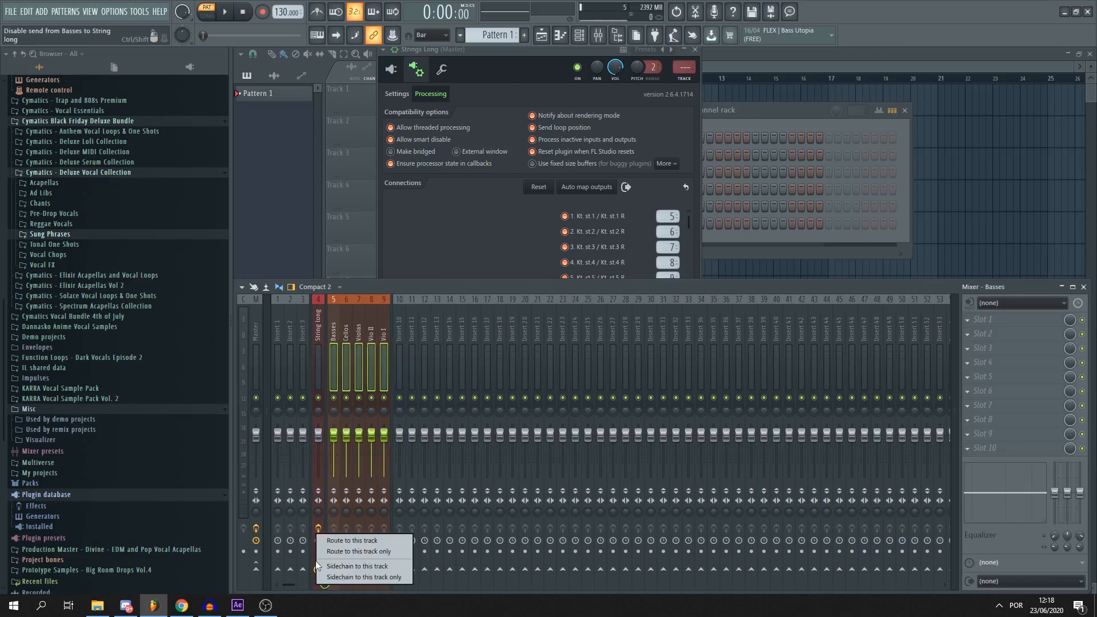
click(347, 551)
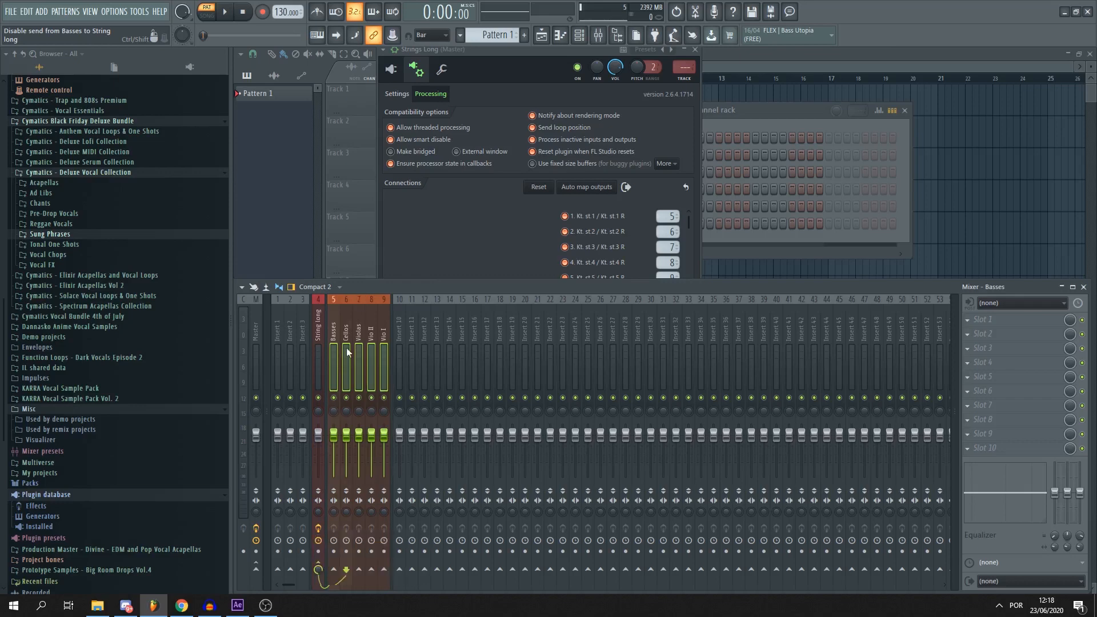
click(334, 335)
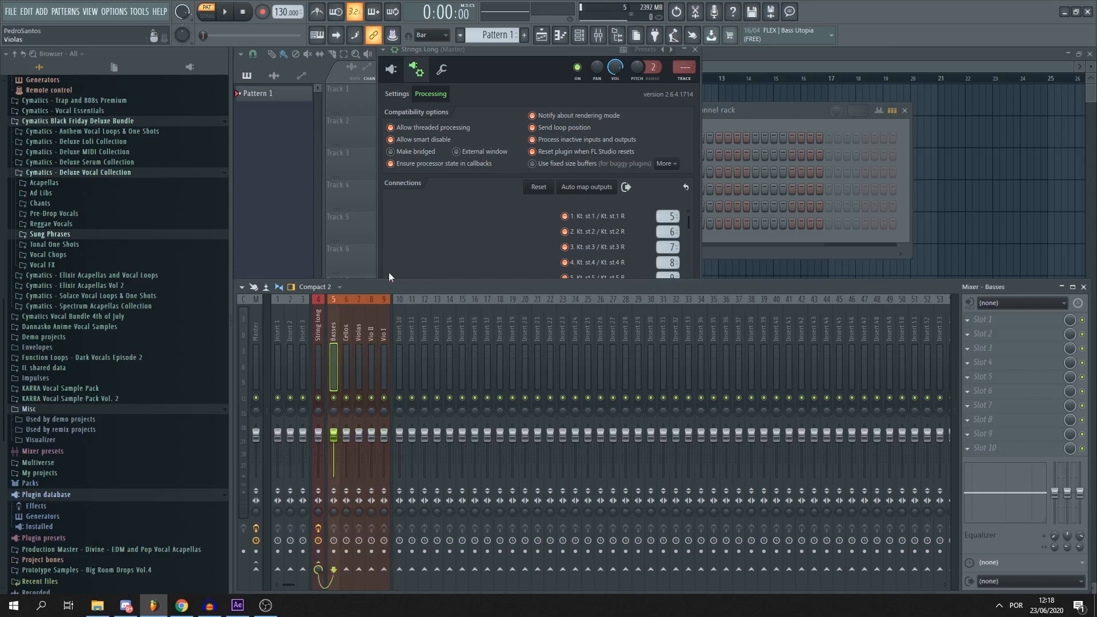
Close the Strings Long plugin window and shift the channel rack slightly over the playlist
click(531, 71)
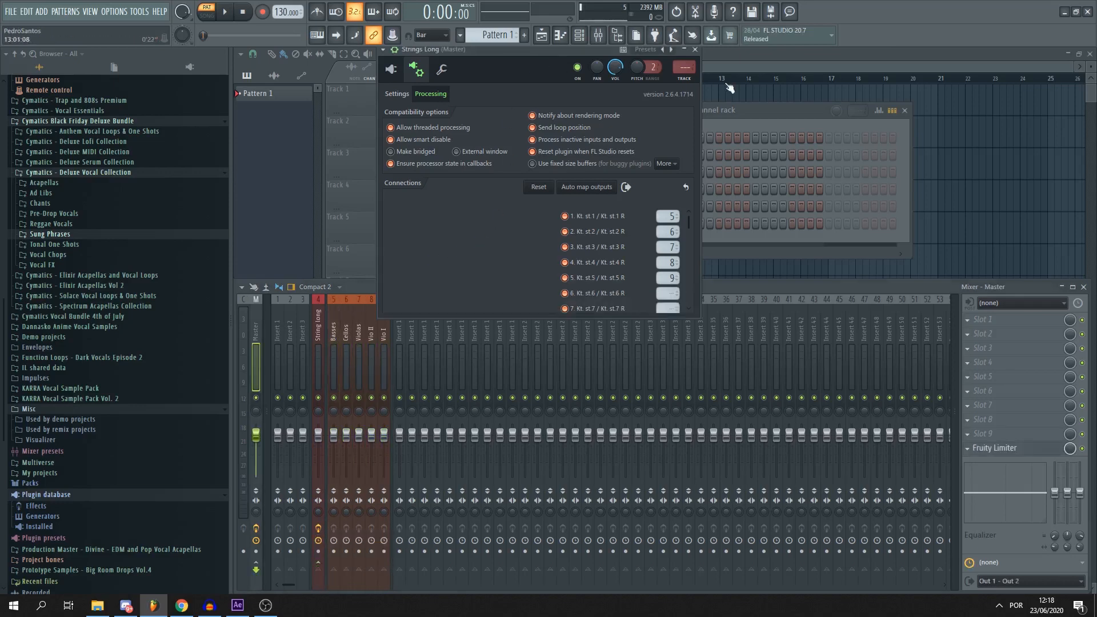
click(694, 50)
drag(762, 111, 725, 110)
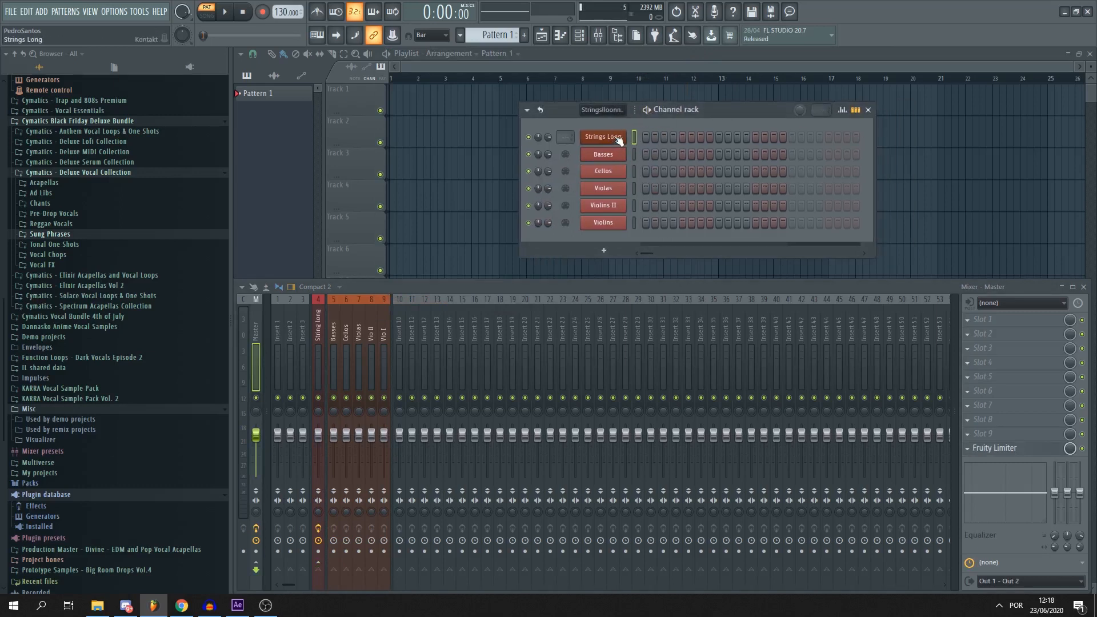
Find BRSO Articulate among the insertable plugins and inspect the port and channel settings of the Cellos and Basses channels
right_click(617, 154)
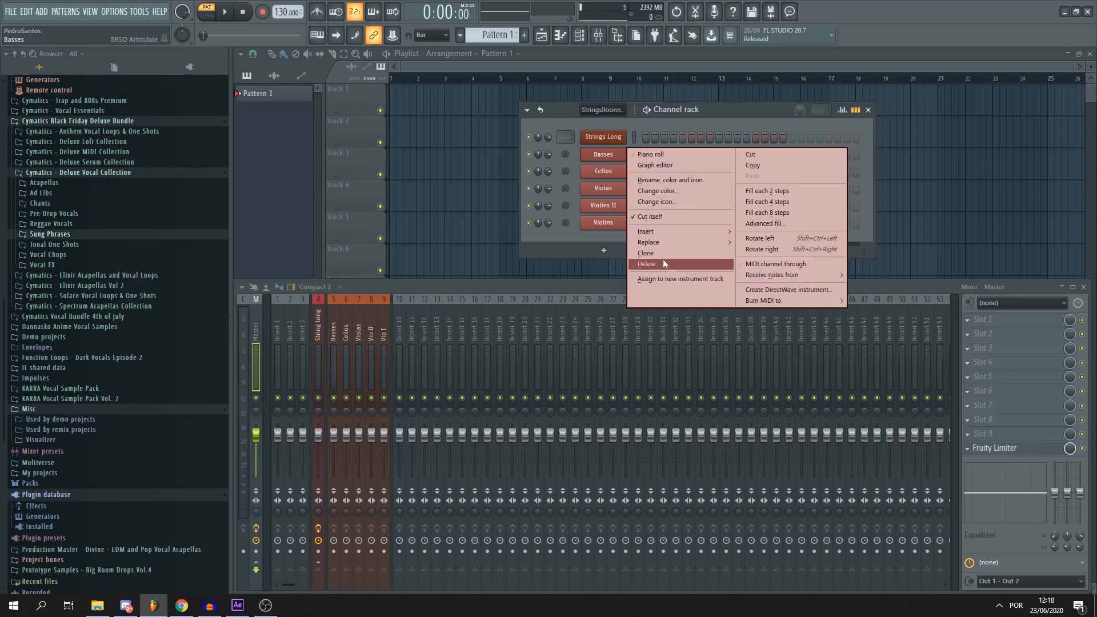
mouse_move(671, 231)
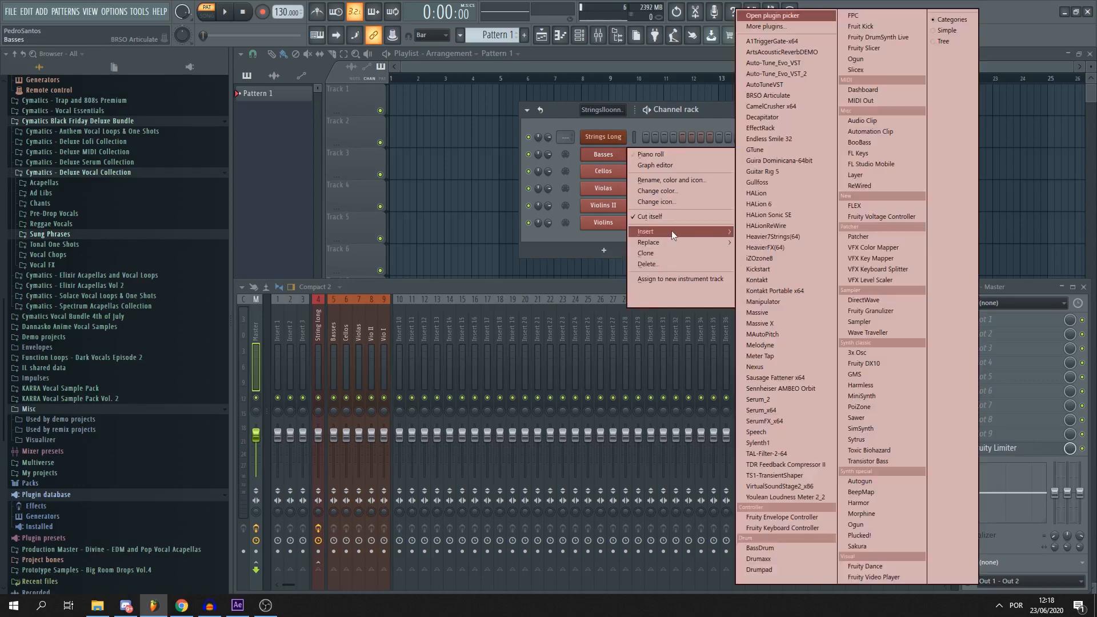
click(787, 96)
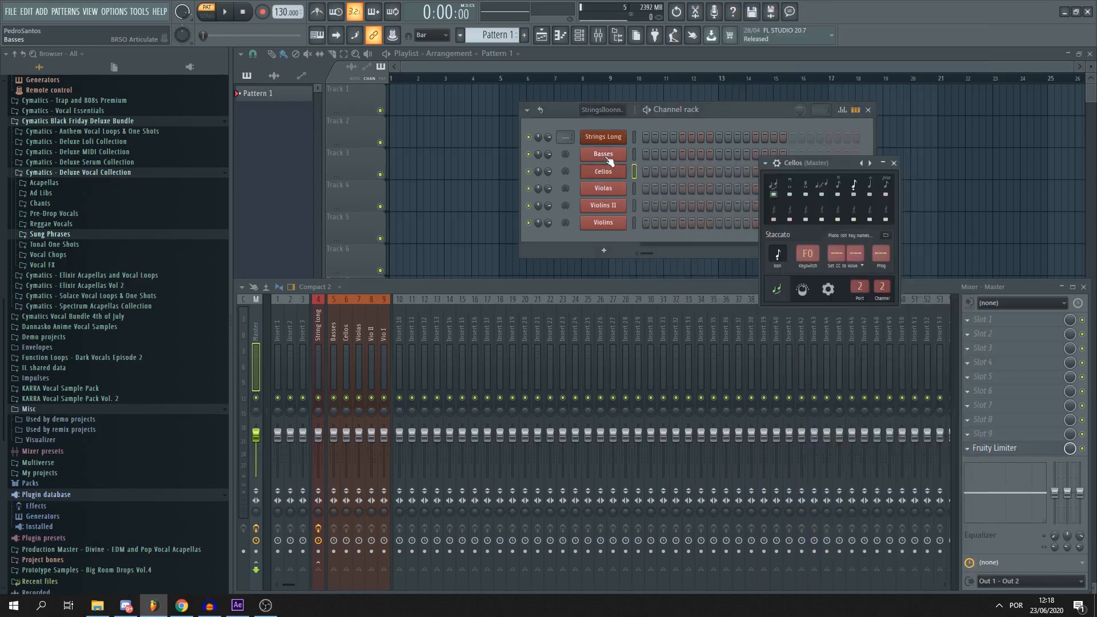
click(893, 163)
click(624, 155)
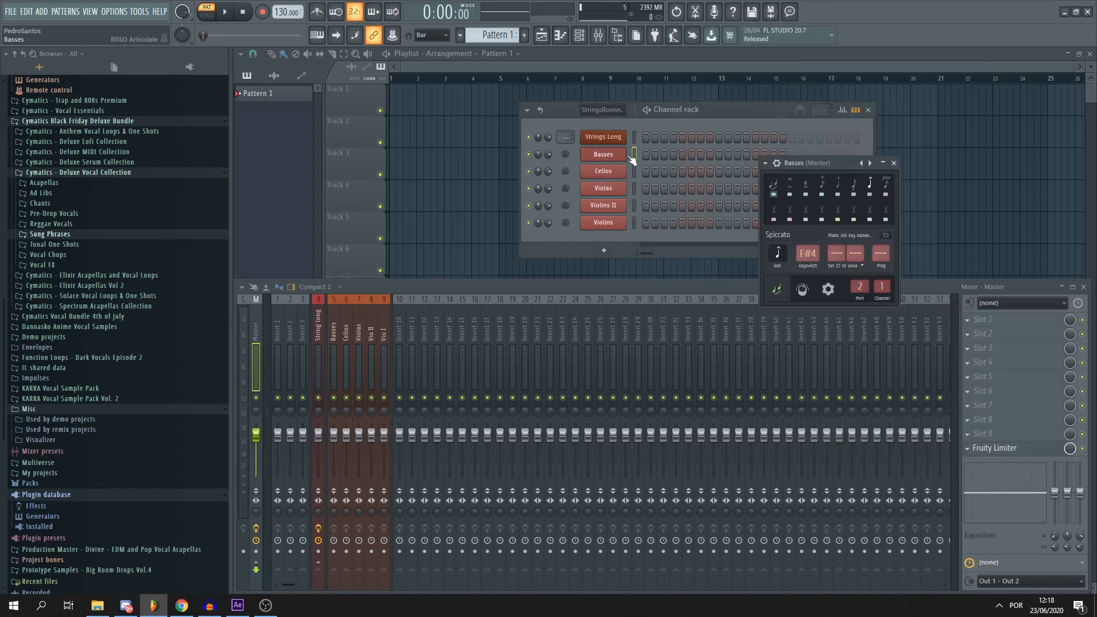
Insert a MIDI Out channel directly below Basses in the channel rack
right_click(612, 177)
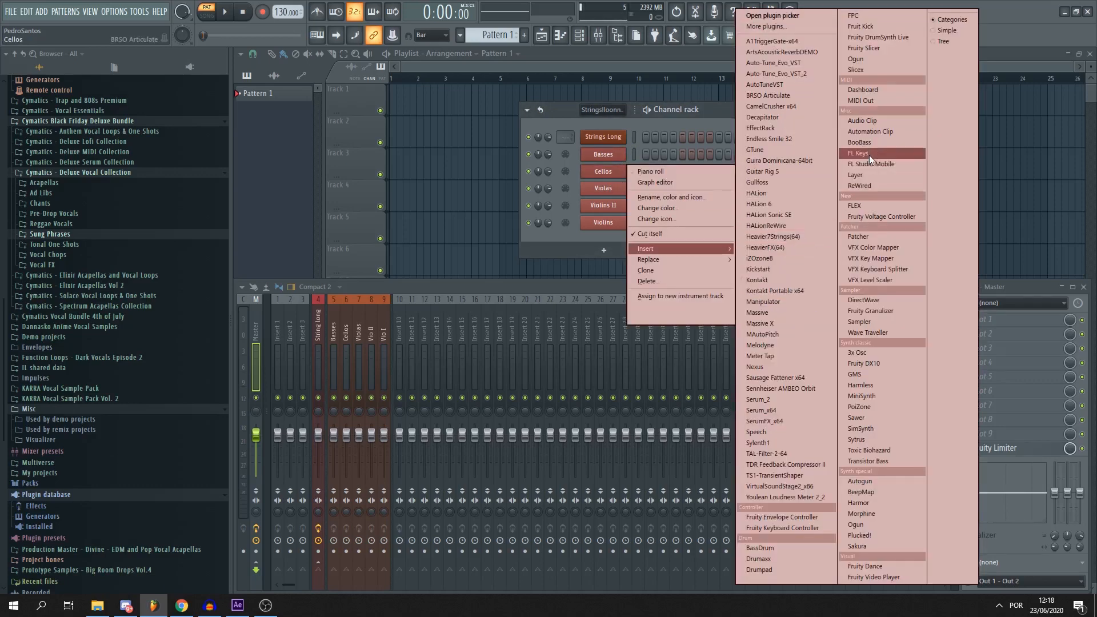
click(870, 101)
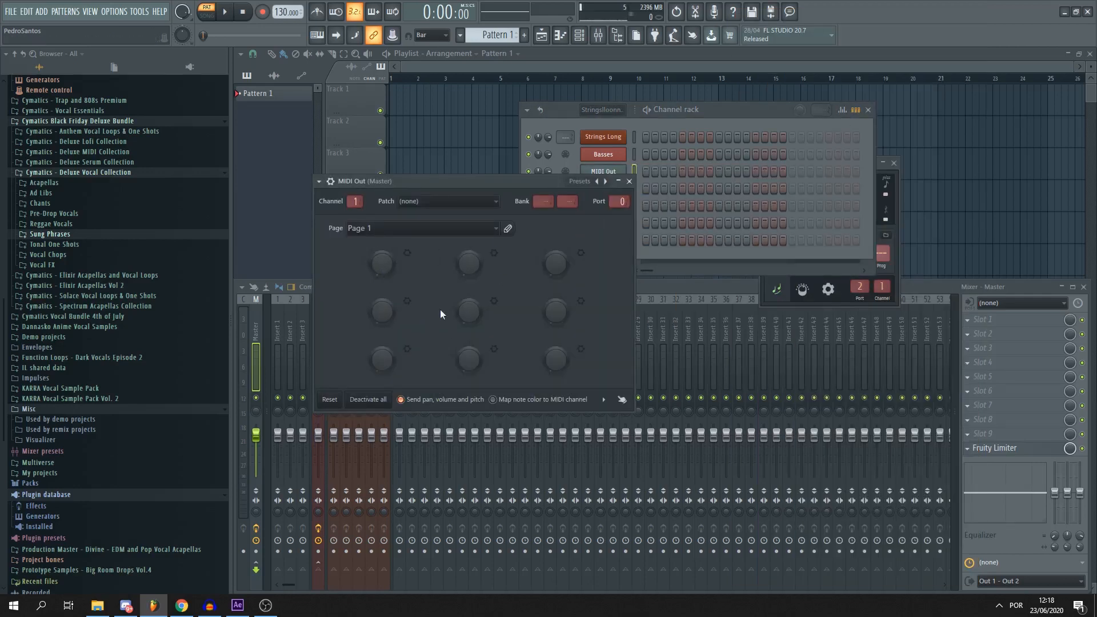
Close the MIDI Out plugin window and delete the MIDI Out channel from the channel rack
click(629, 181)
right_click(624, 171)
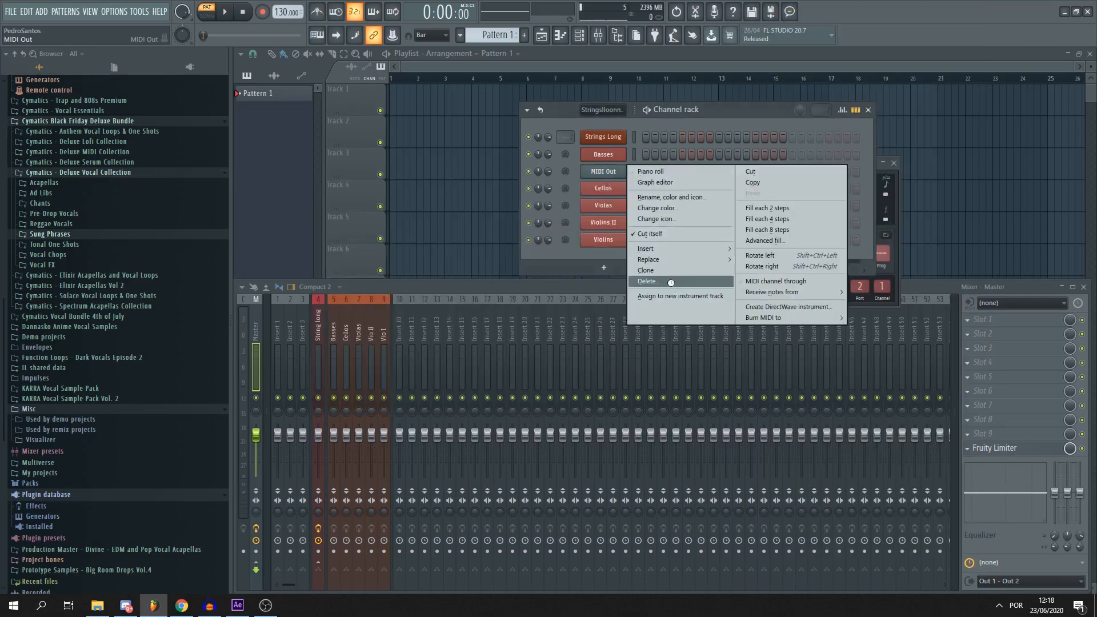
click(670, 295)
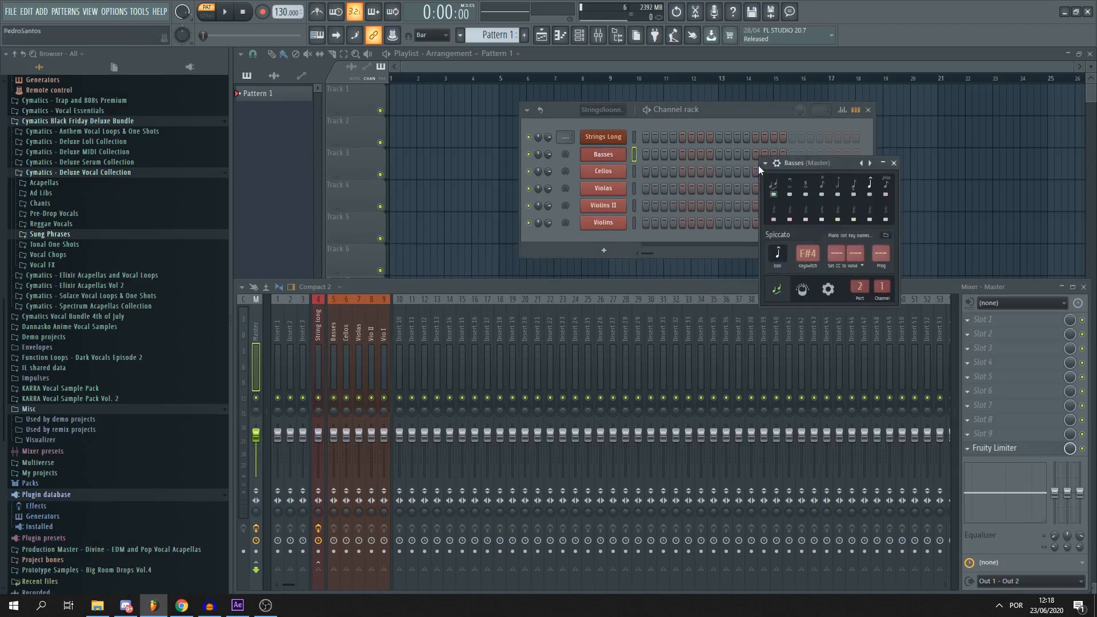
Browse the Basses articulation presets, including the Native Instruments Symphony Series, and look over the instruments loaded in Strings Long
click(765, 163)
mouse_move(800, 196)
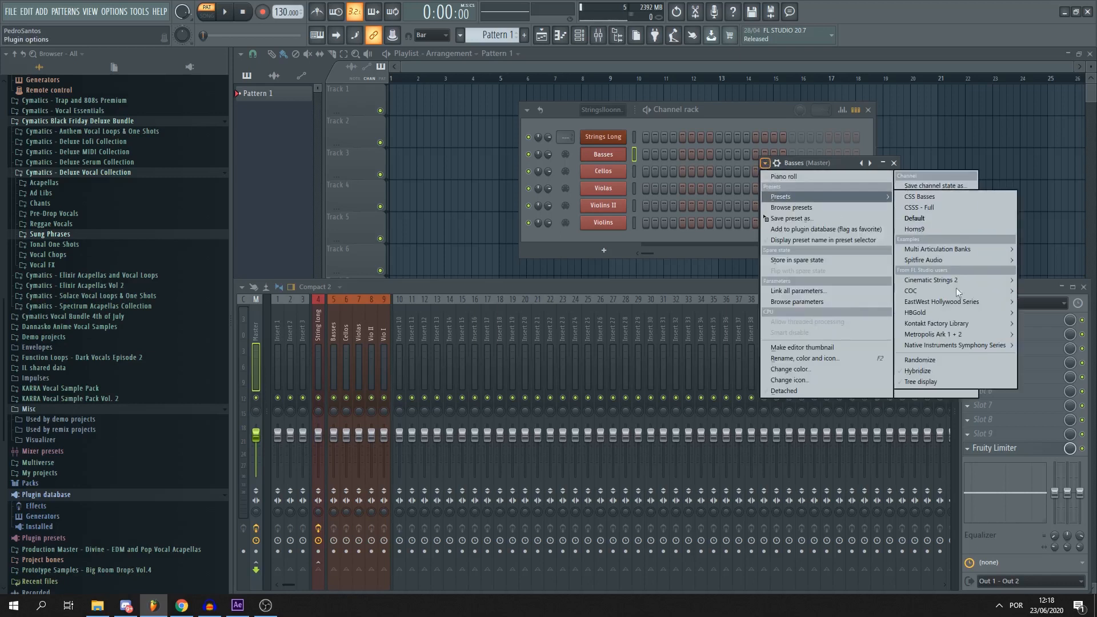
mouse_move(961, 345)
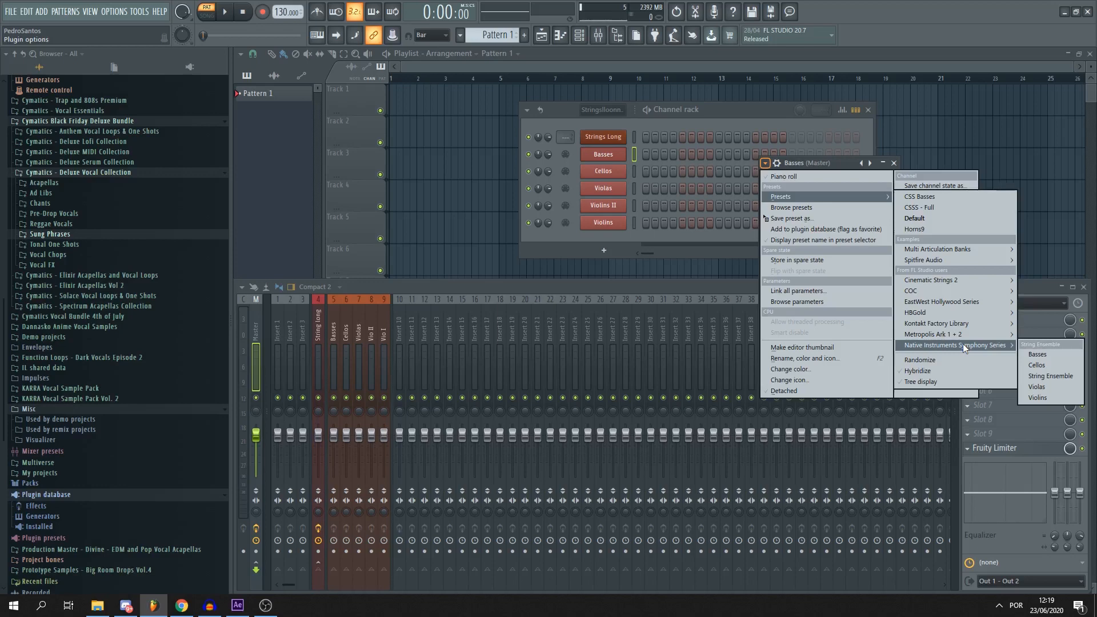
click(616, 137)
click(616, 137)
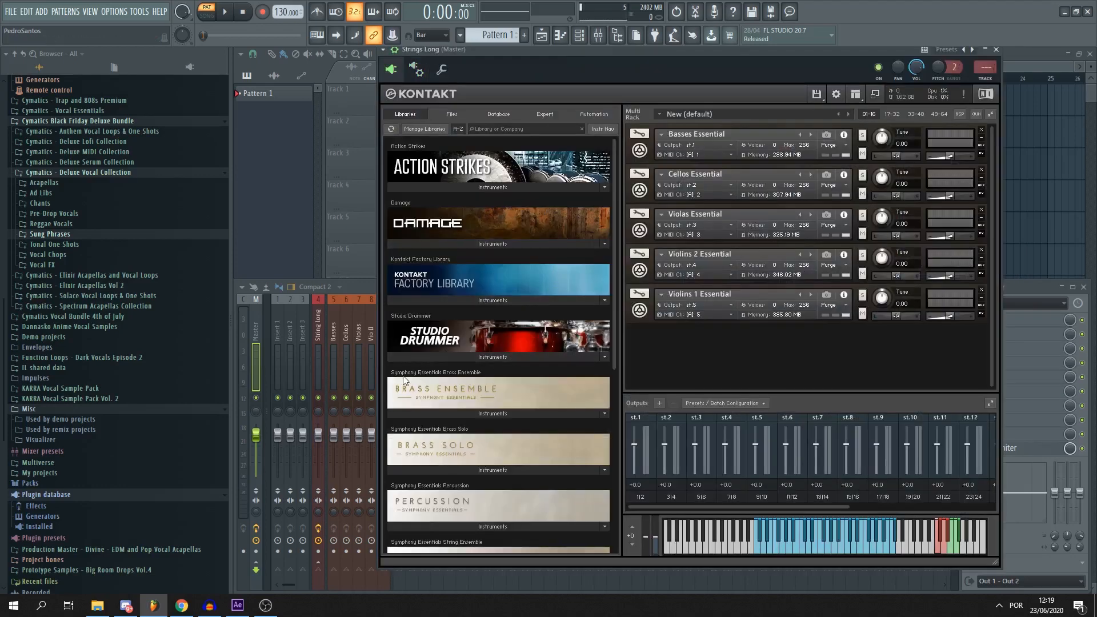
click(996, 49)
click(610, 155)
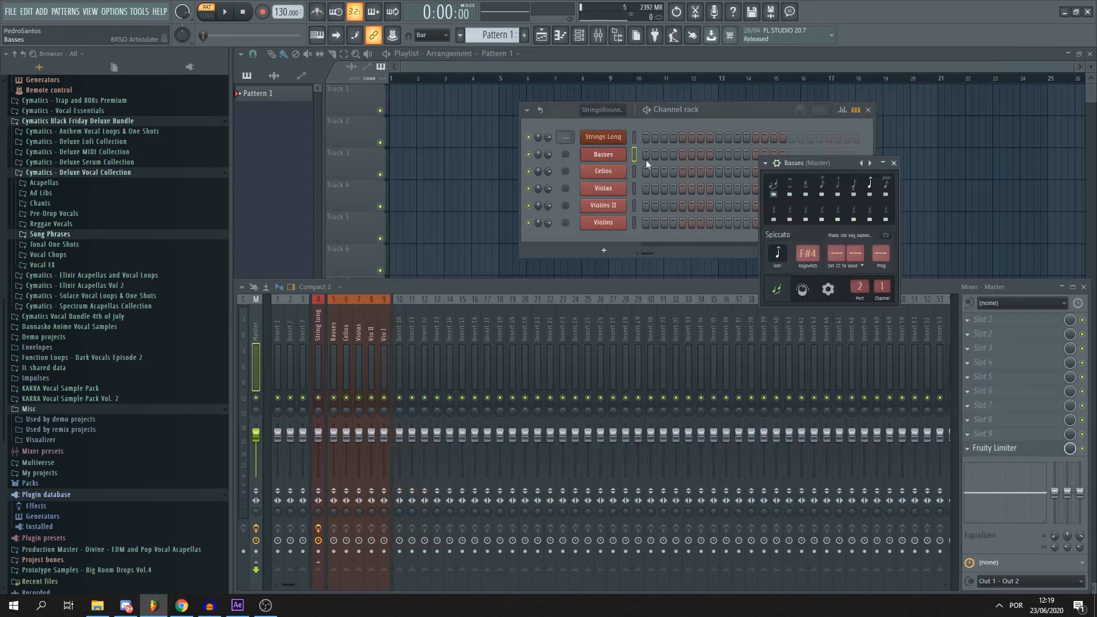
click(765, 163)
mouse_move(781, 197)
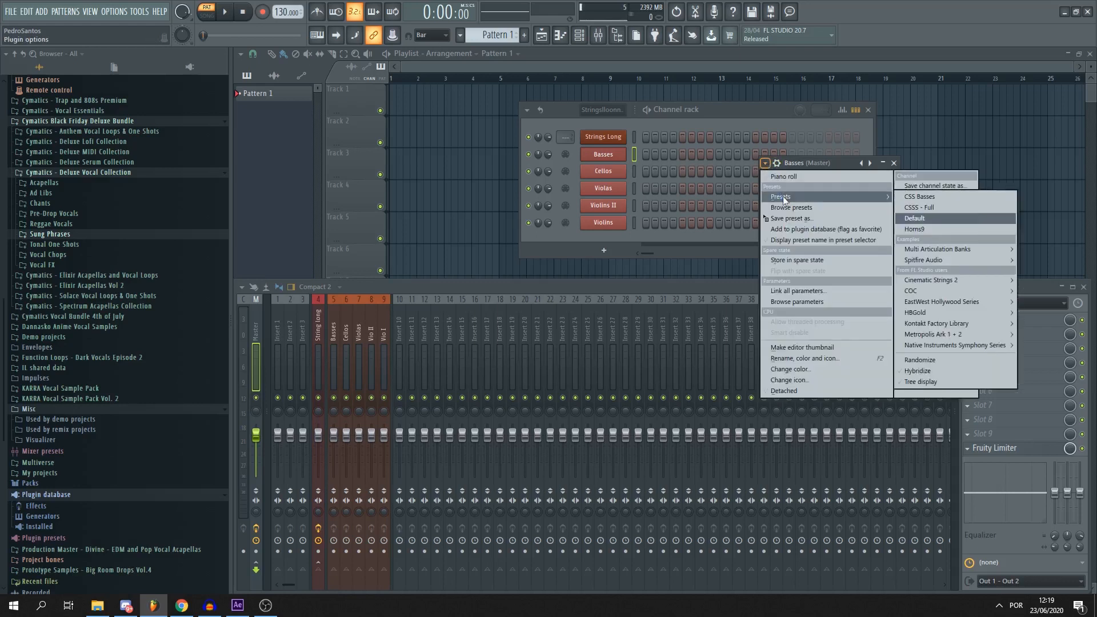
mouse_move(977, 344)
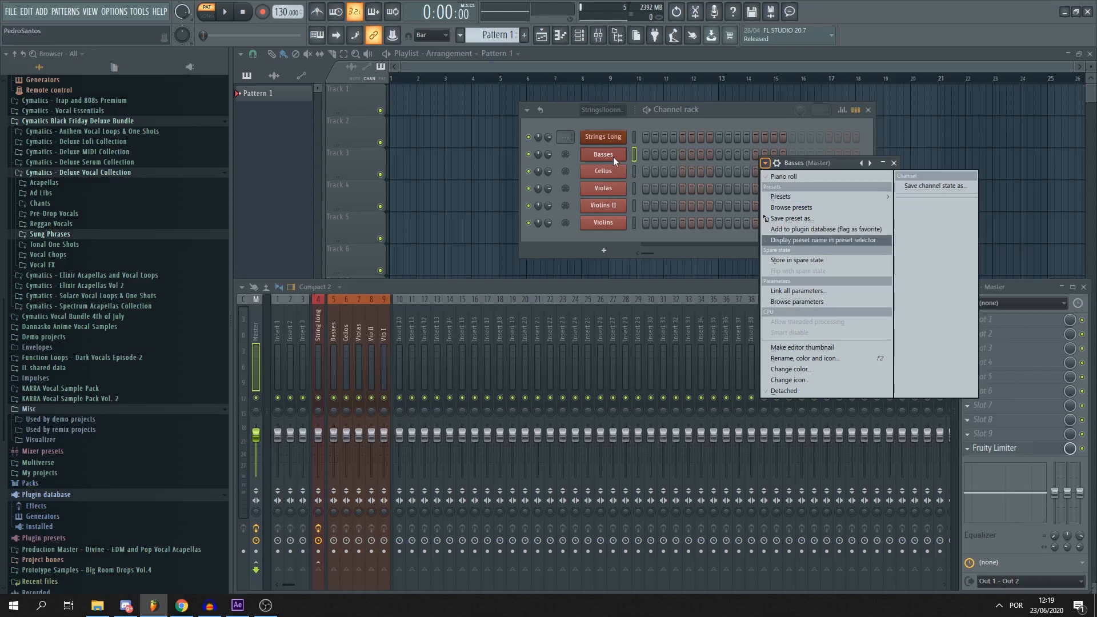
Compare the BRSO Articulate port and channel settings of the Cellos, Violas, Violins II, Violins and Basses channels
click(612, 171)
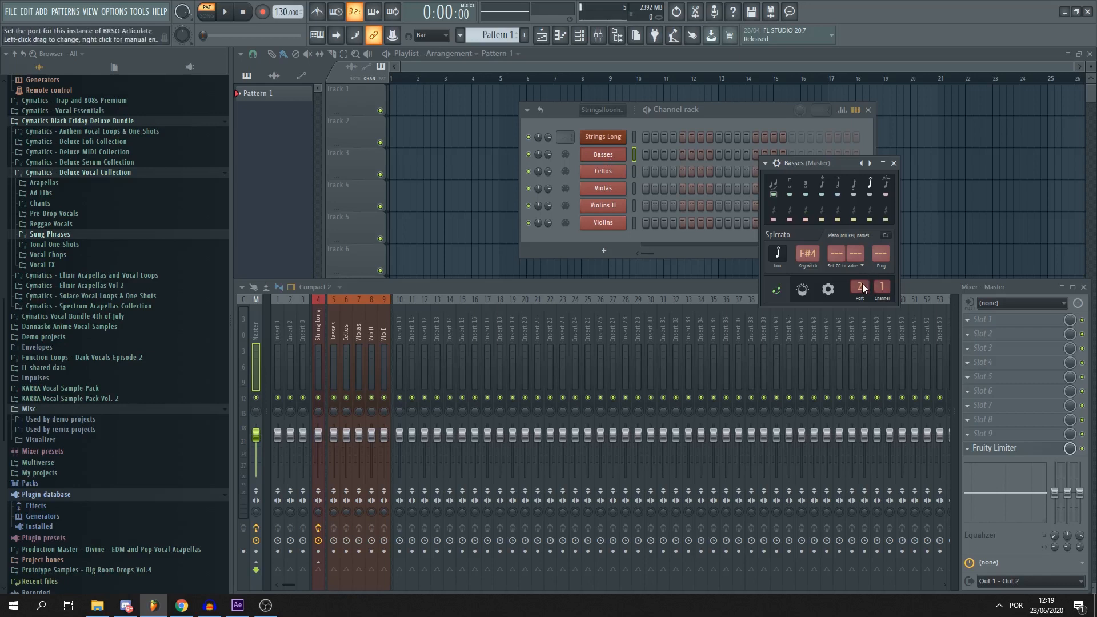
click(609, 188)
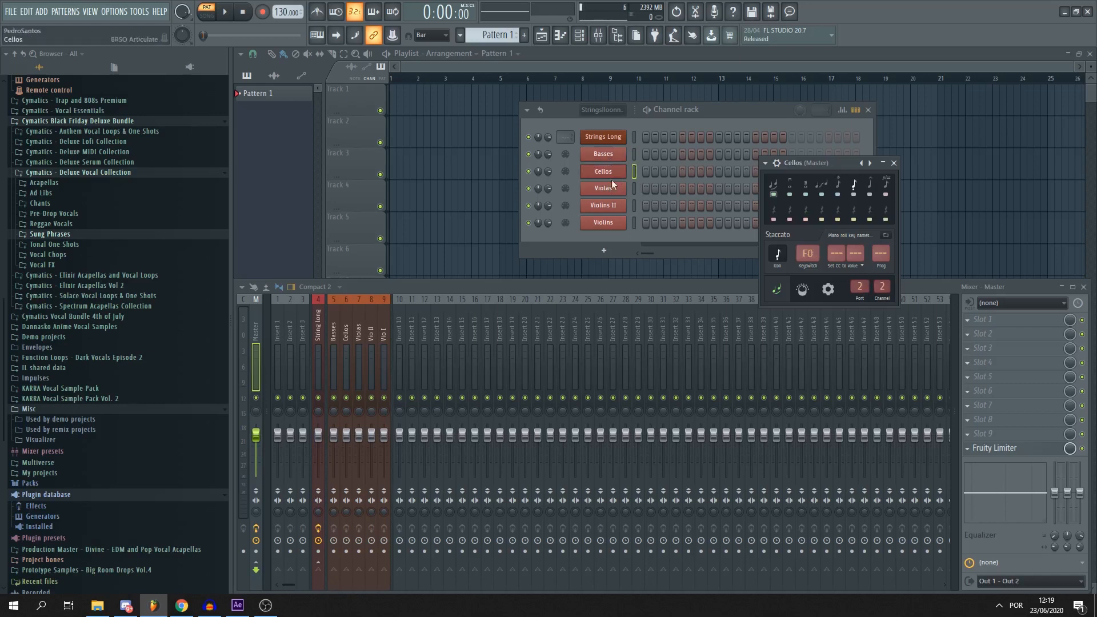
click(618, 207)
click(614, 224)
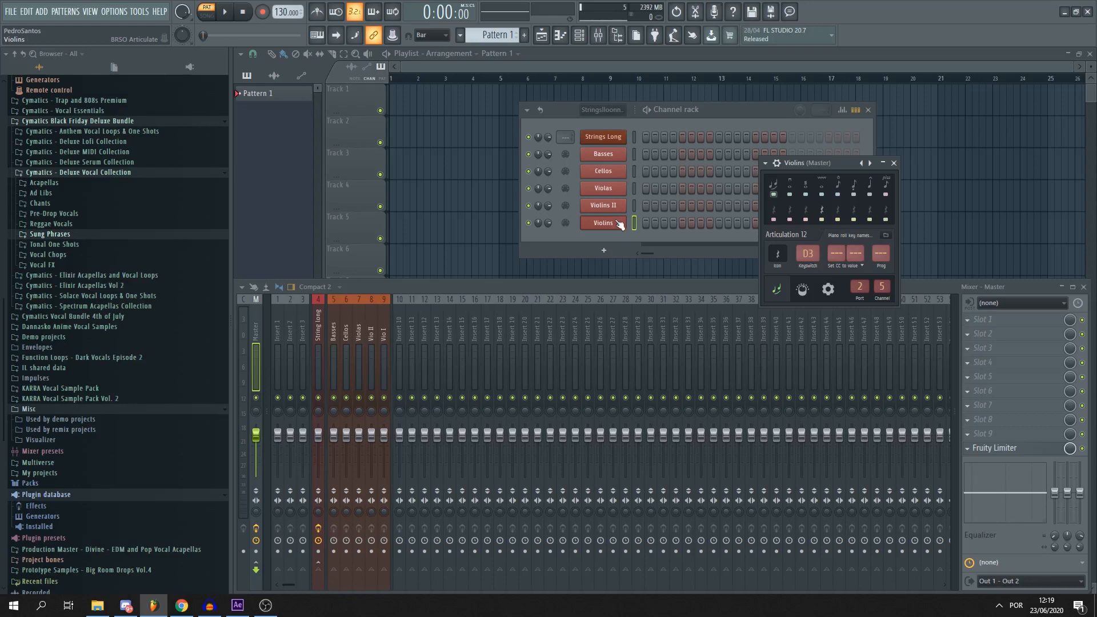
click(618, 155)
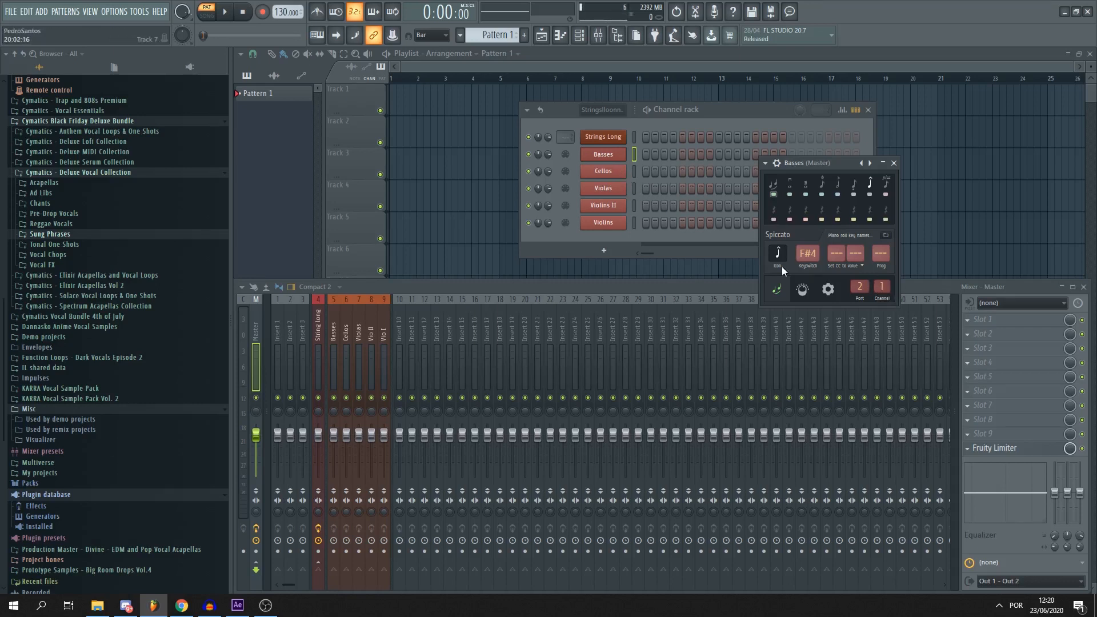
click(619, 187)
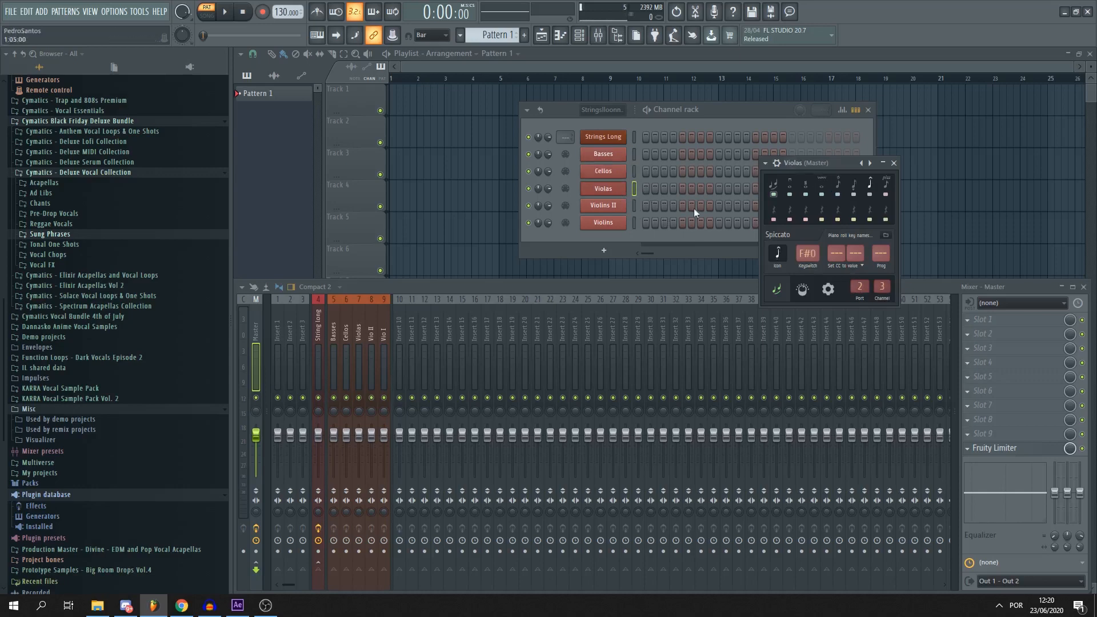
Check the MIDI channel and output assignments of the Kontakt instruments in Strings Long and close its window
click(603, 137)
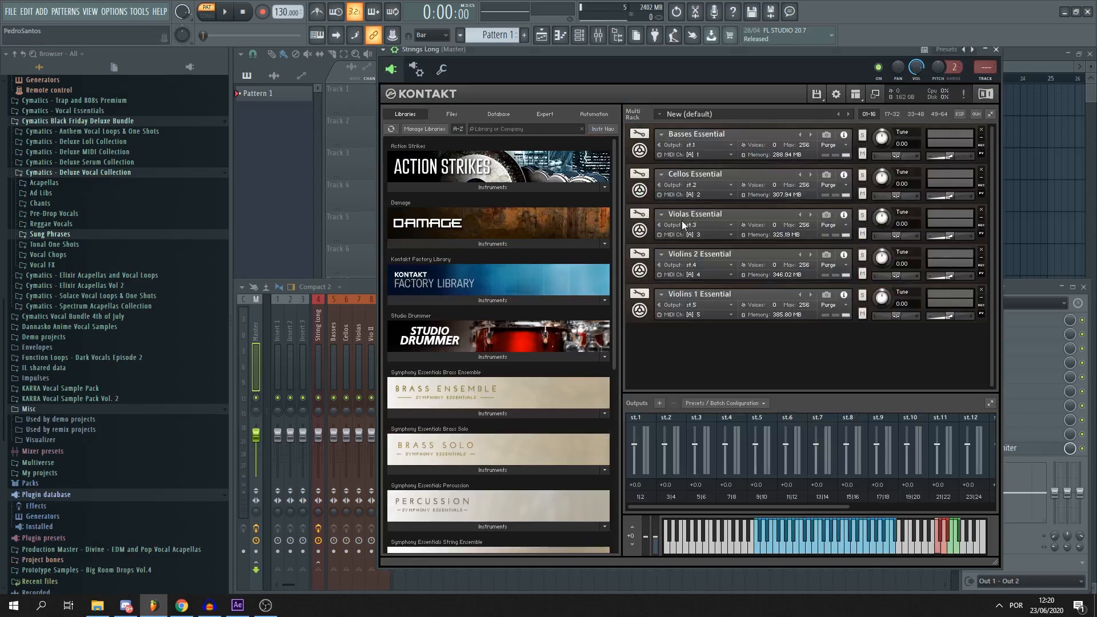
click(996, 50)
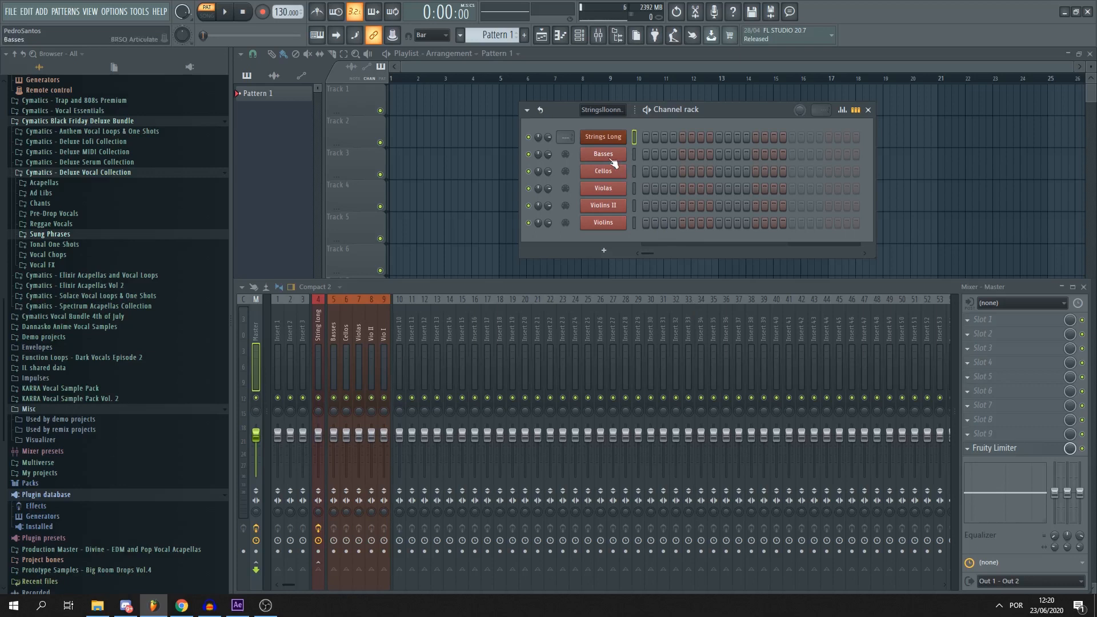
click(605, 137)
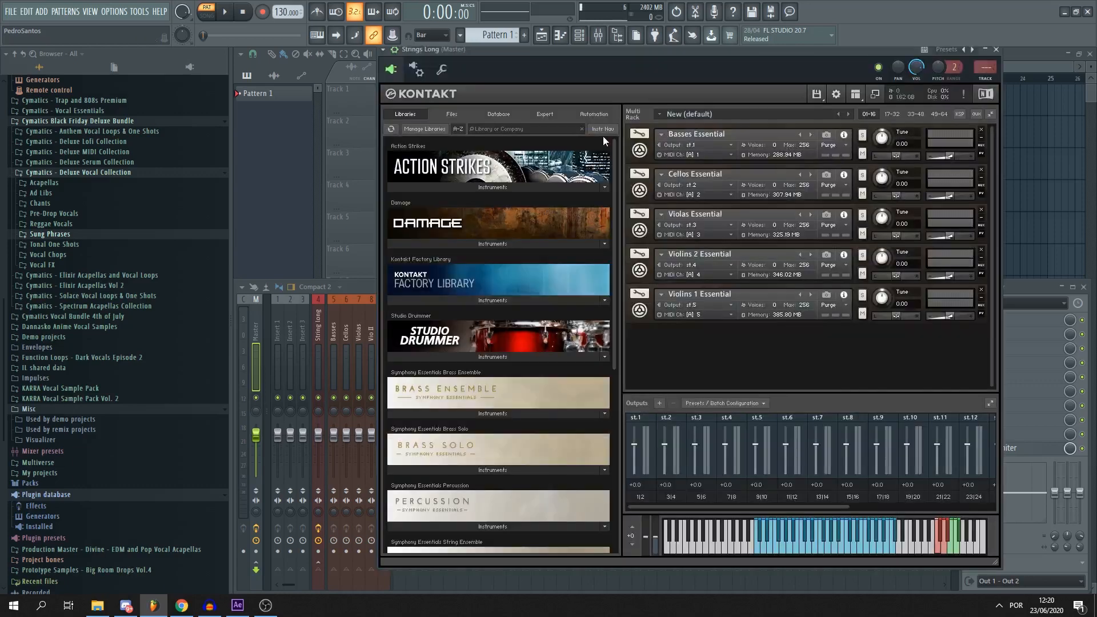
click(995, 50)
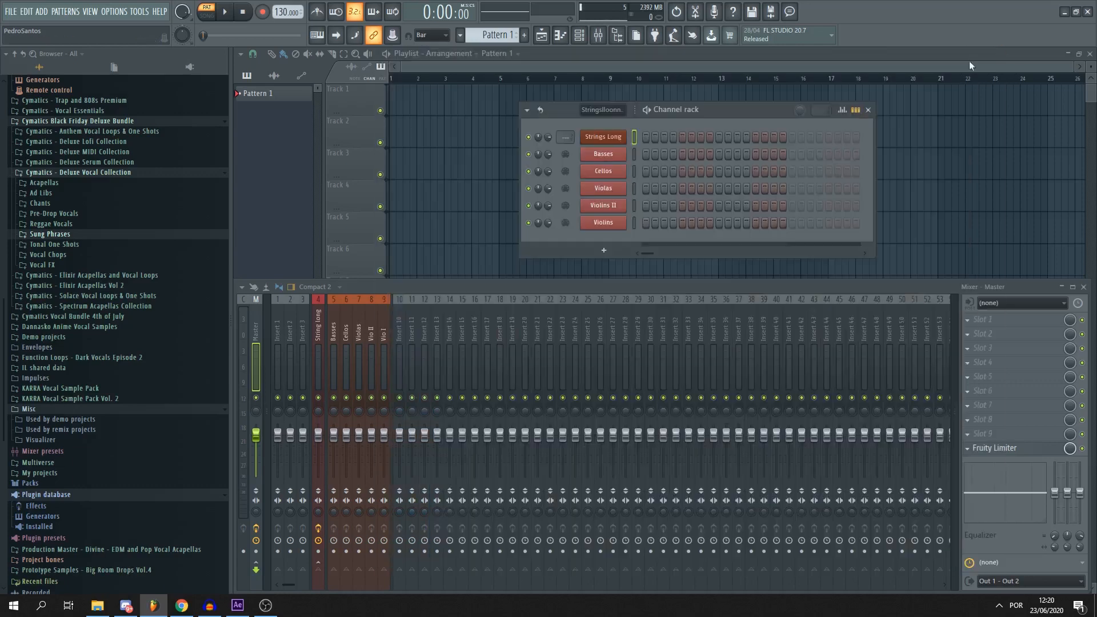
Open the Violas channel in the piano roll and audition different articulations, including Tremolo and Legato, on its keyboard
right_click(598, 191)
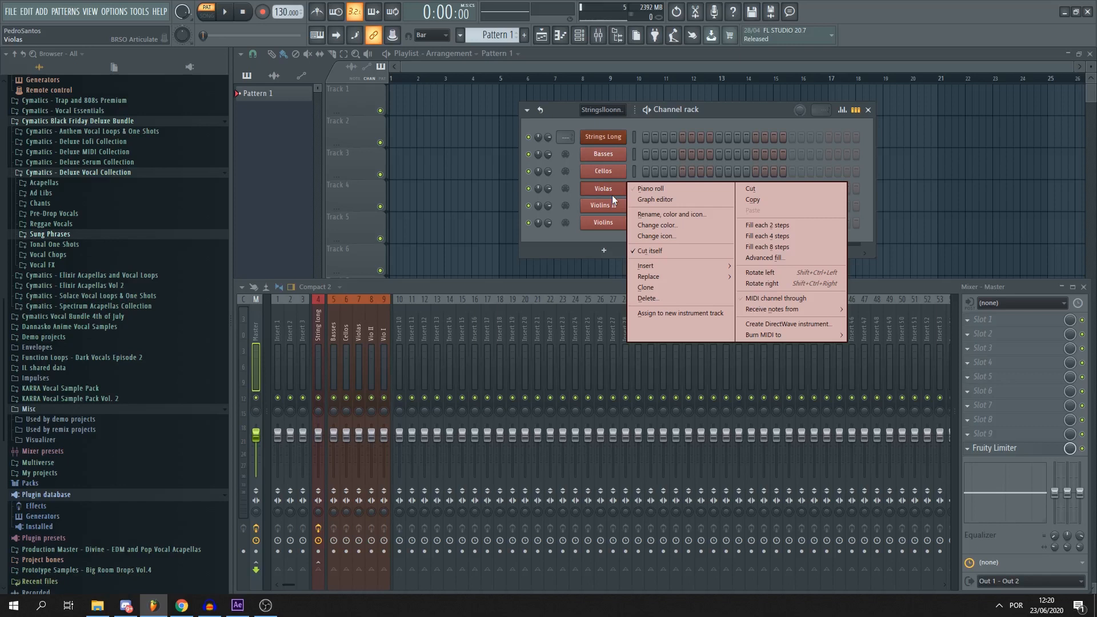
click(651, 189)
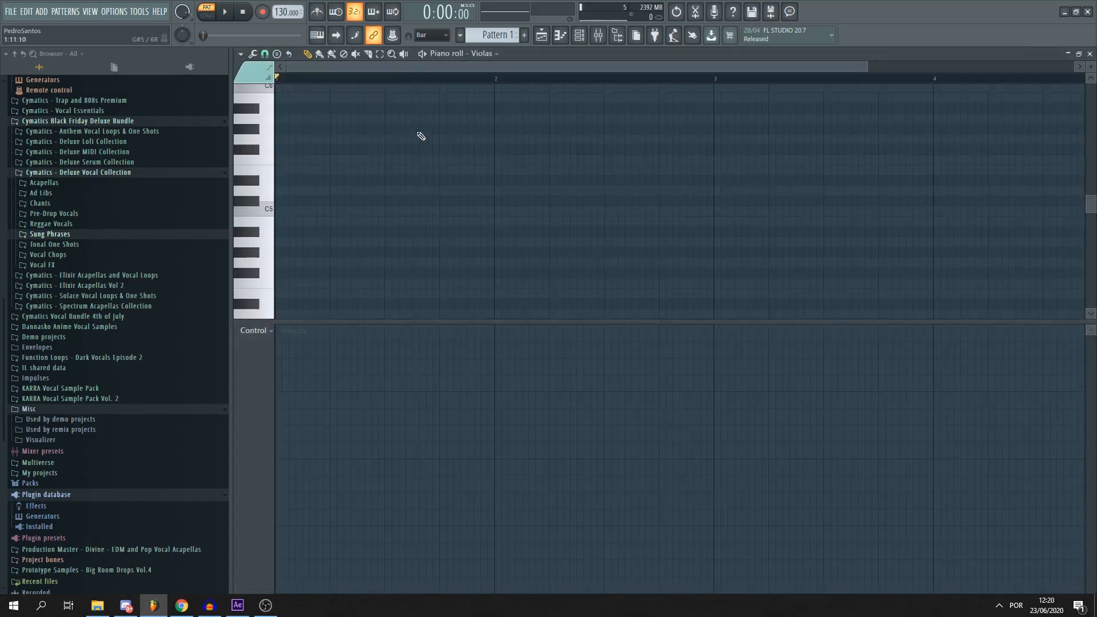
click(240, 76)
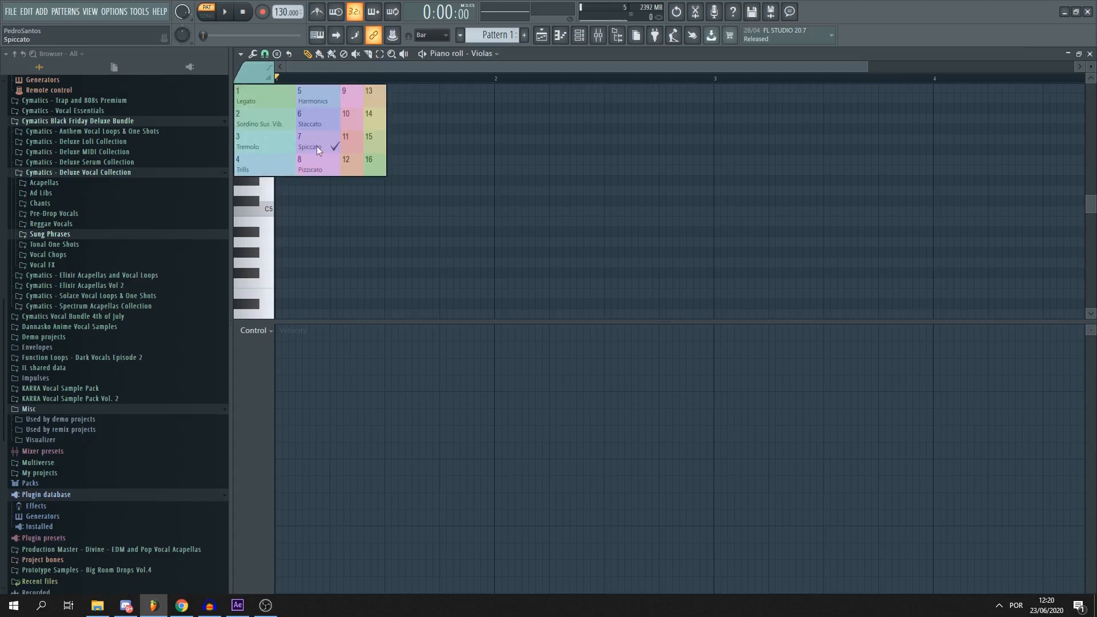
click(252, 140)
click(267, 215)
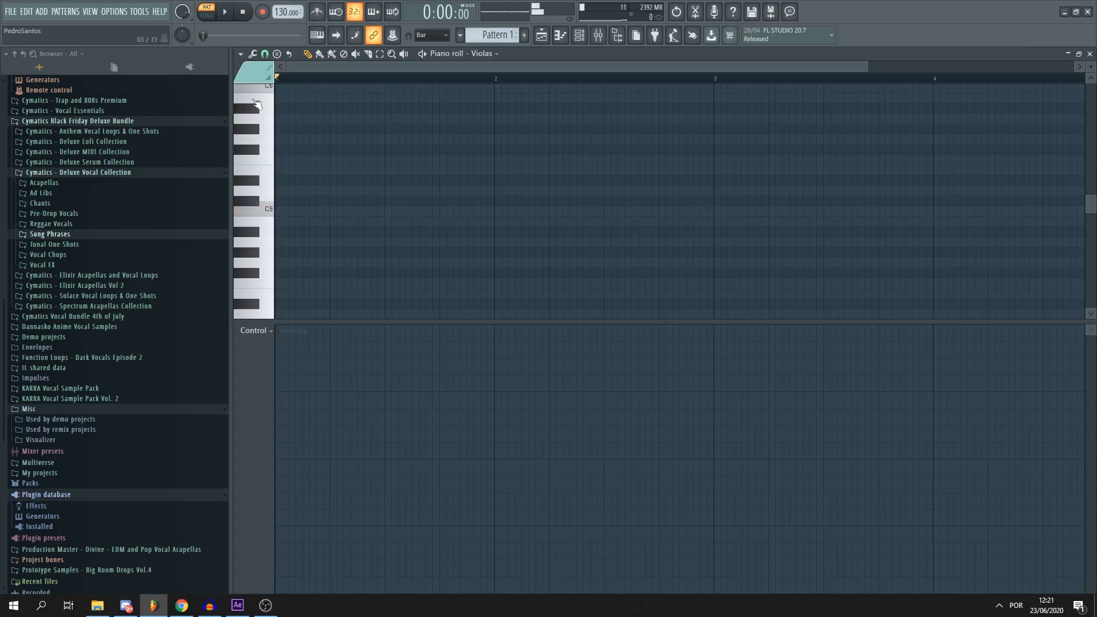
click(252, 74)
click(251, 102)
click(261, 205)
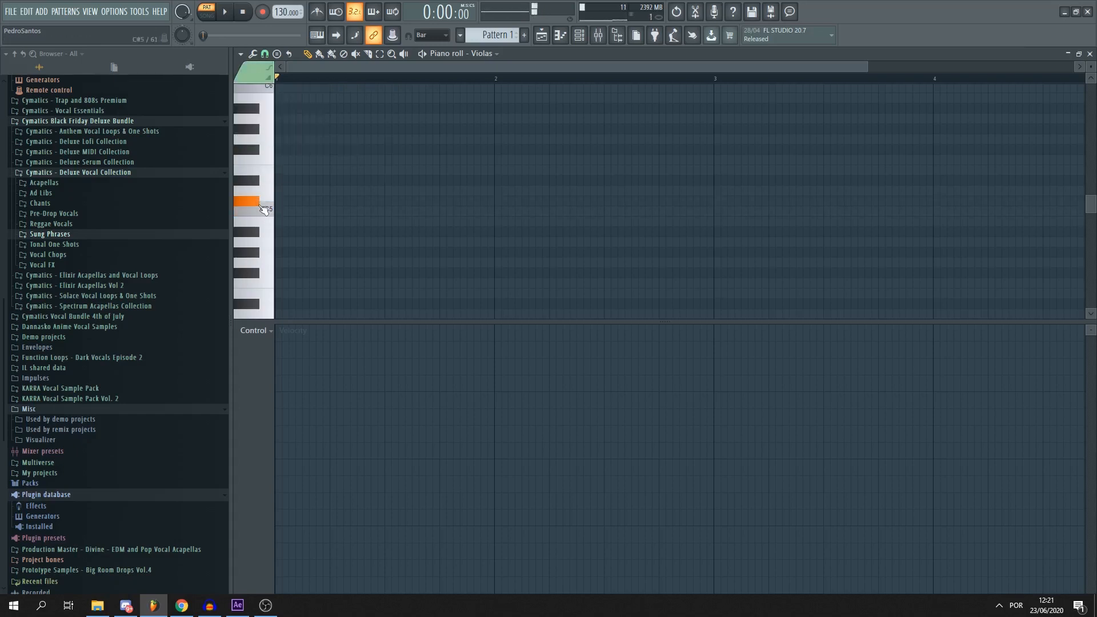
click(252, 74)
click(240, 128)
click(253, 174)
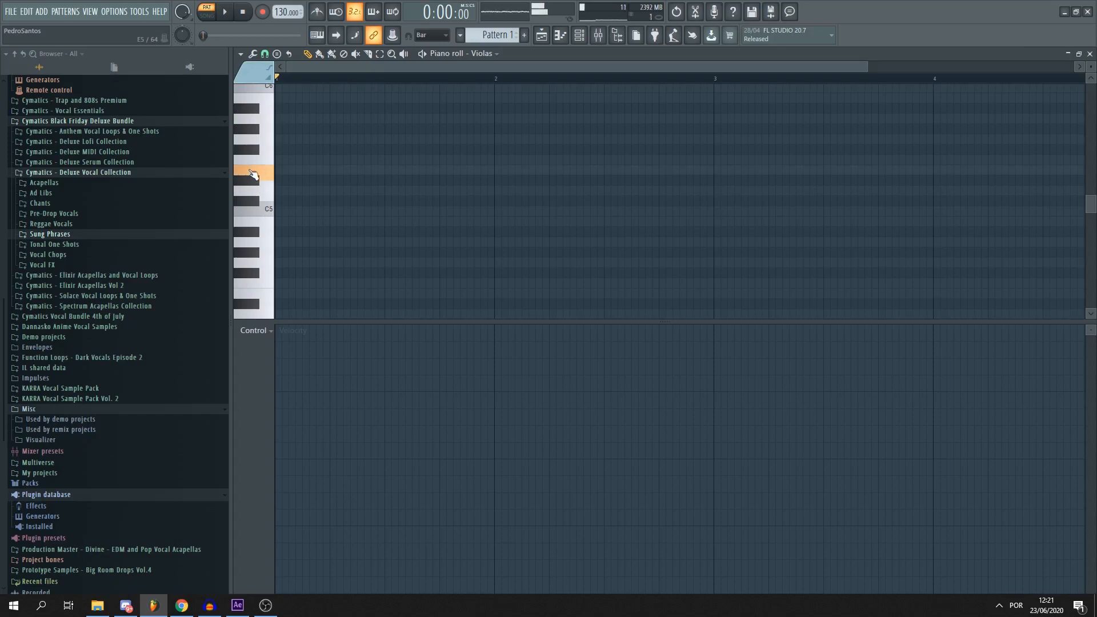
Draw two overlapping Violas notes, E5 and G5, each with a different articulation colour
click(289, 170)
click(252, 73)
click(354, 135)
click(486, 140)
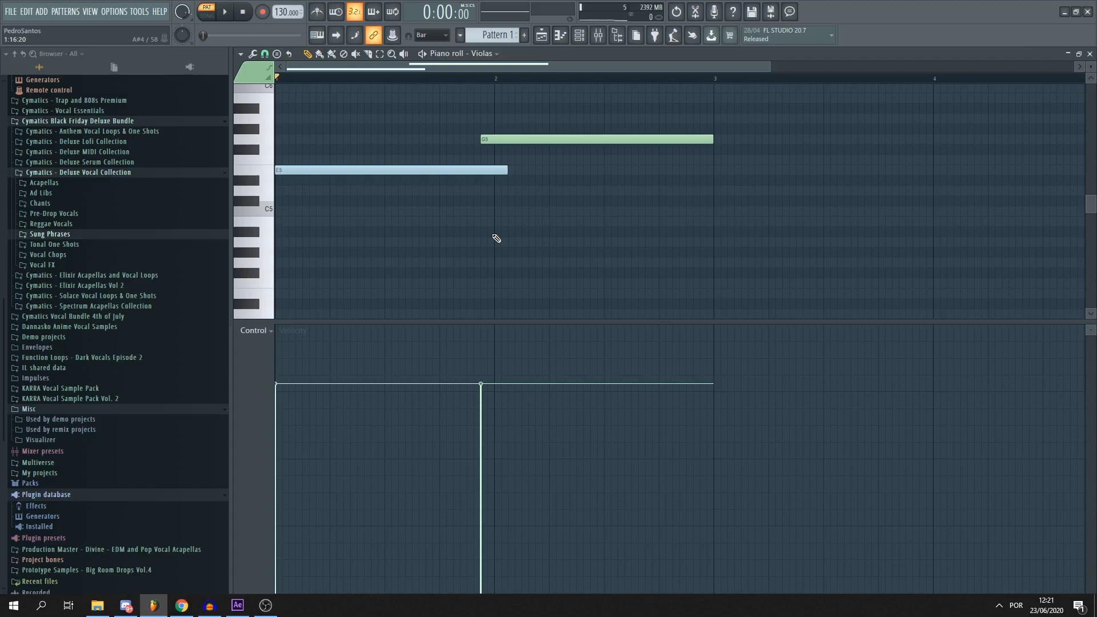
Delete all notes from the Violas piano roll and close it
key(ctrl+a)
key(Delete)
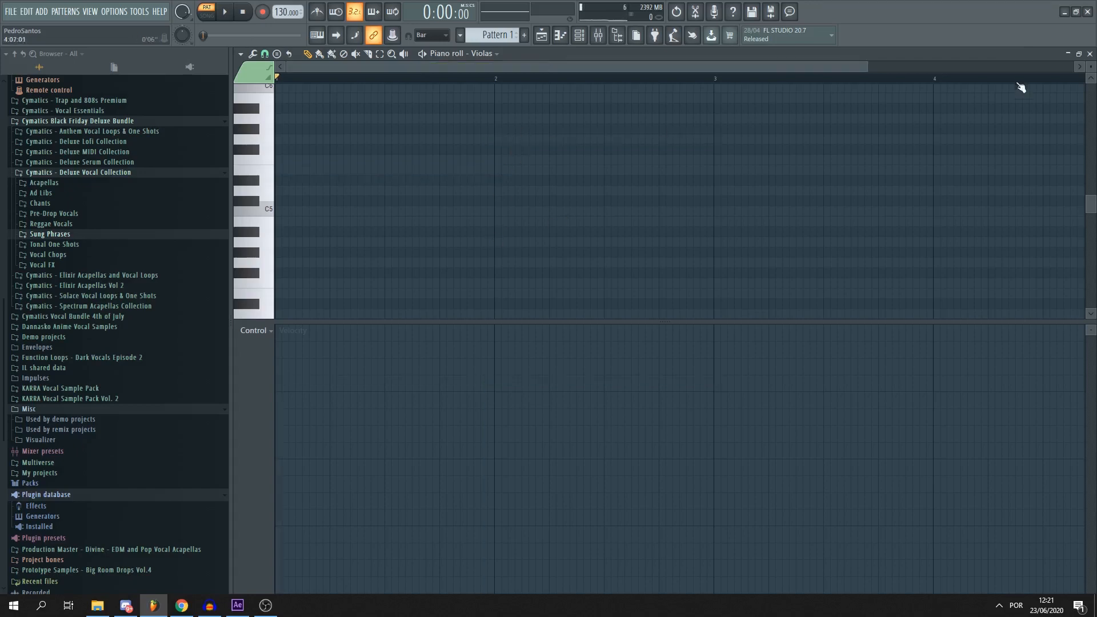
click(1090, 53)
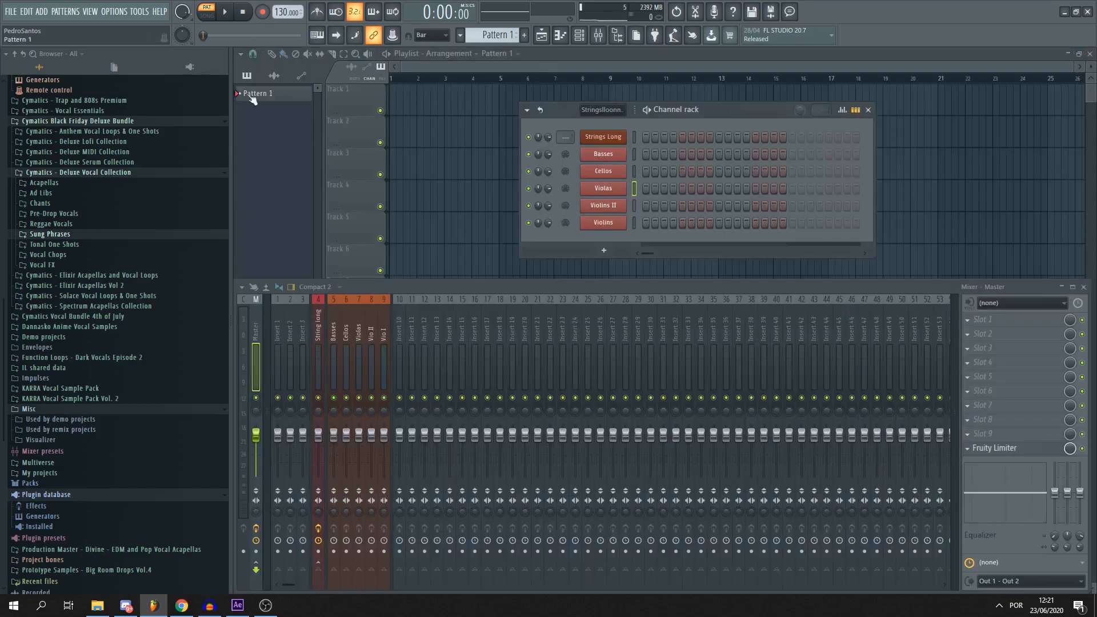
Open the existing Pop.flp project
click(11, 12)
click(36, 131)
click(558, 330)
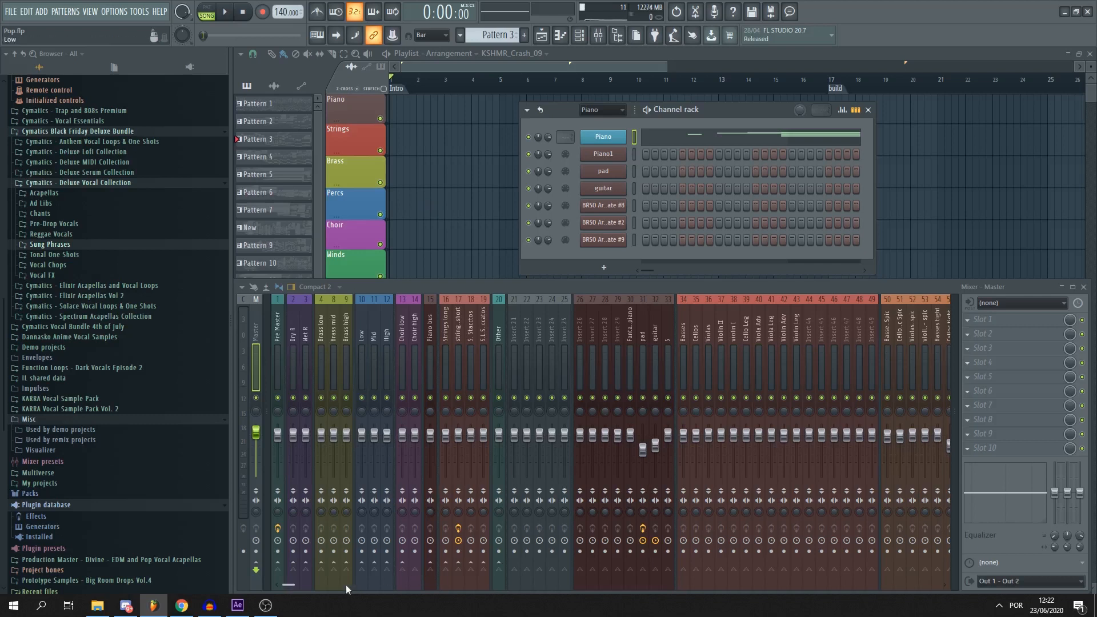
Examine the Strings long and strings short bus tracks in the mixer along with the groups of string instrument tracks belonging to them
click(447, 335)
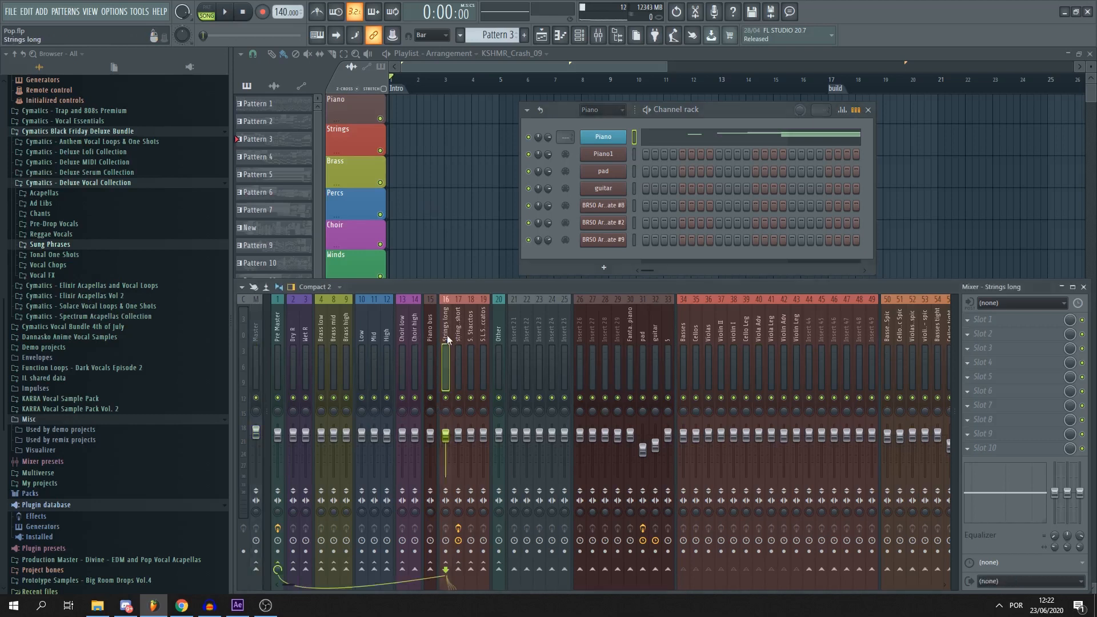
drag(680, 337, 871, 341)
click(458, 335)
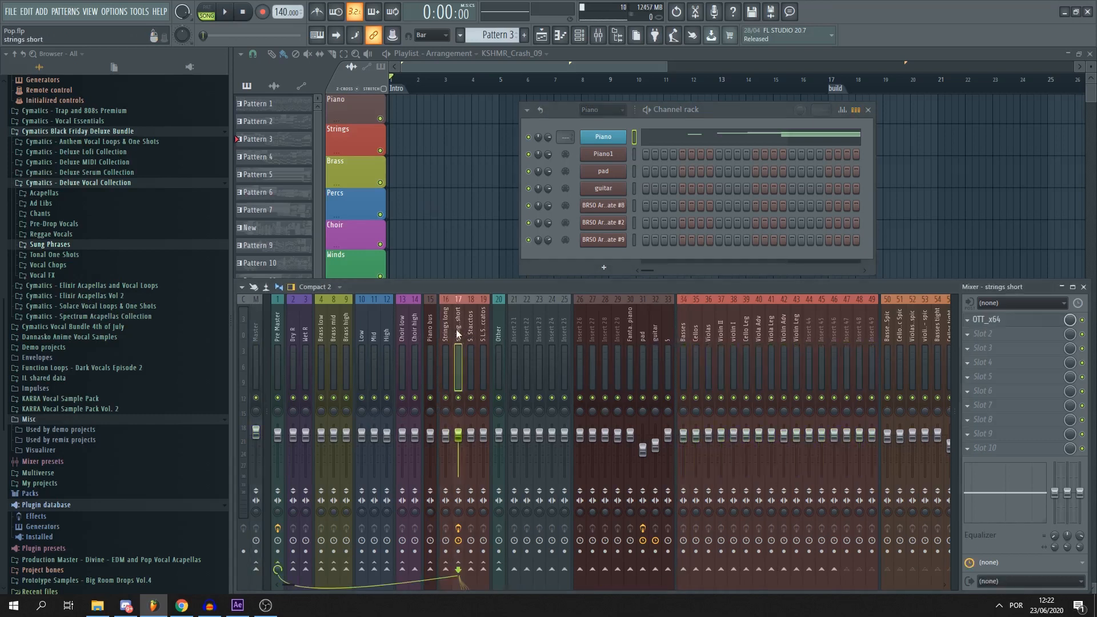
scroll(373, 590, down, 3)
drag(771, 337, 899, 336)
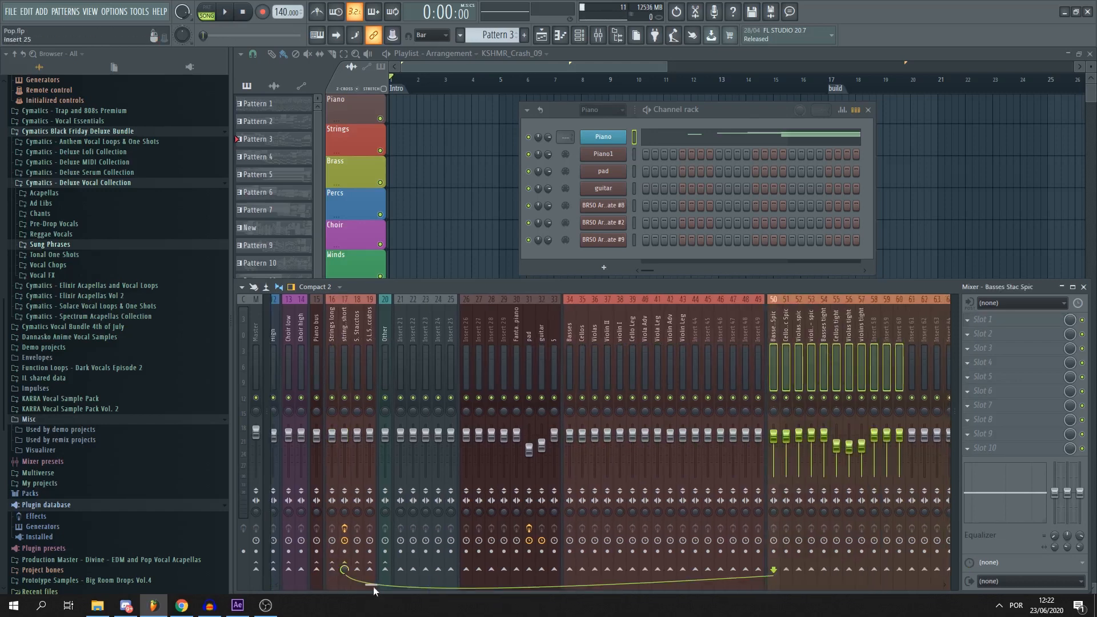
scroll(368, 590, up, 3)
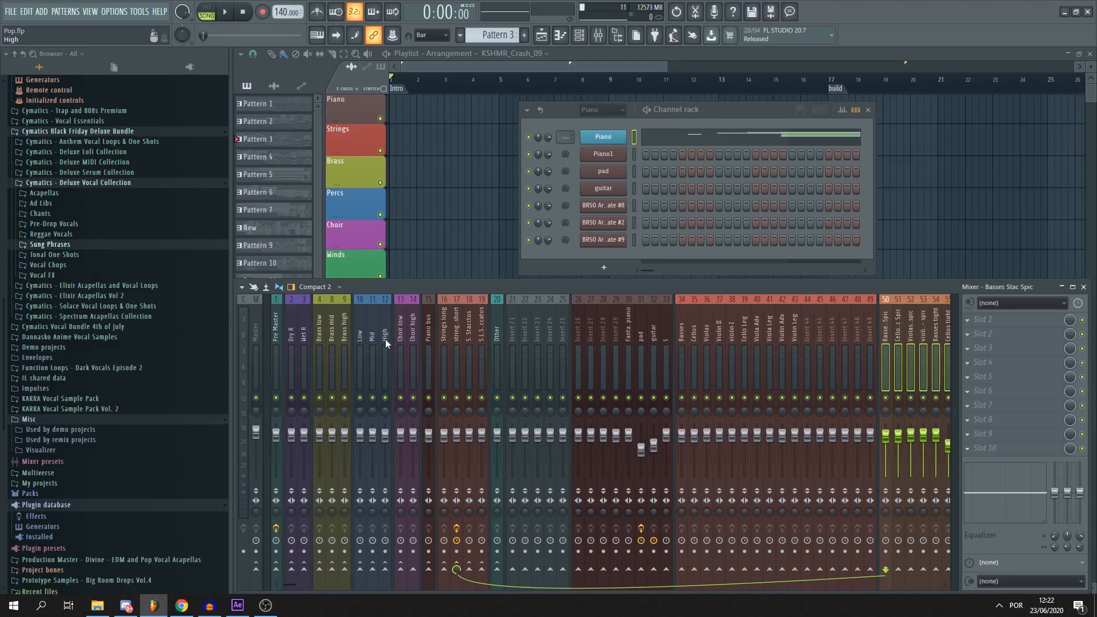
Look through the remaining colour-coded mixer track groups up to the choir tracks and beyond, and bring the playlist to the front
drag(288, 584, 859, 586)
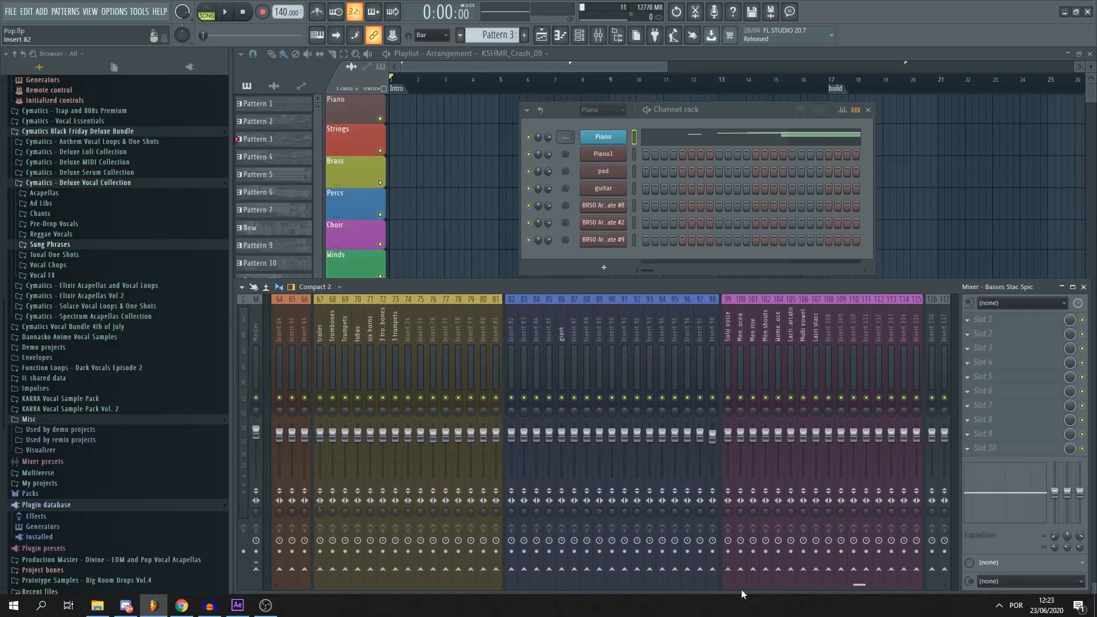
drag(859, 584, 889, 588)
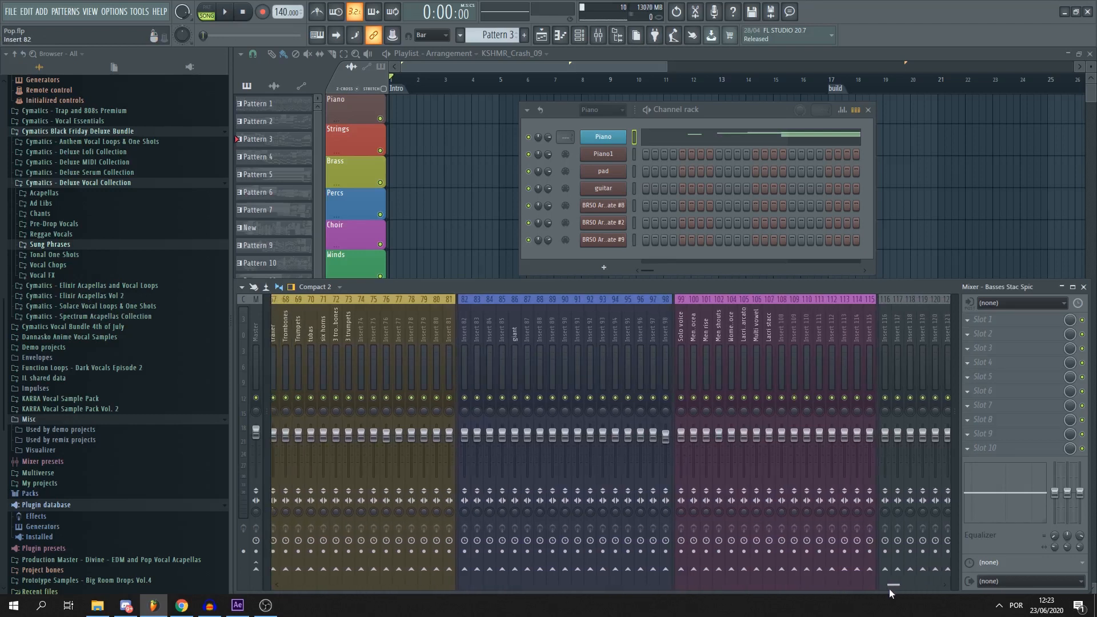
drag(888, 588, 285, 588)
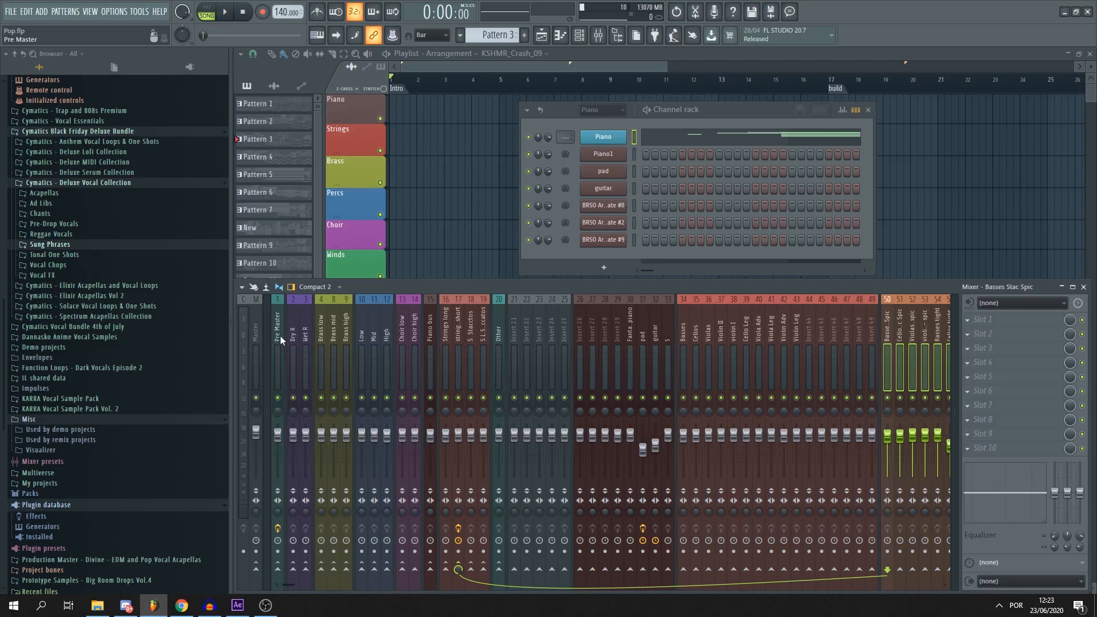
click(506, 69)
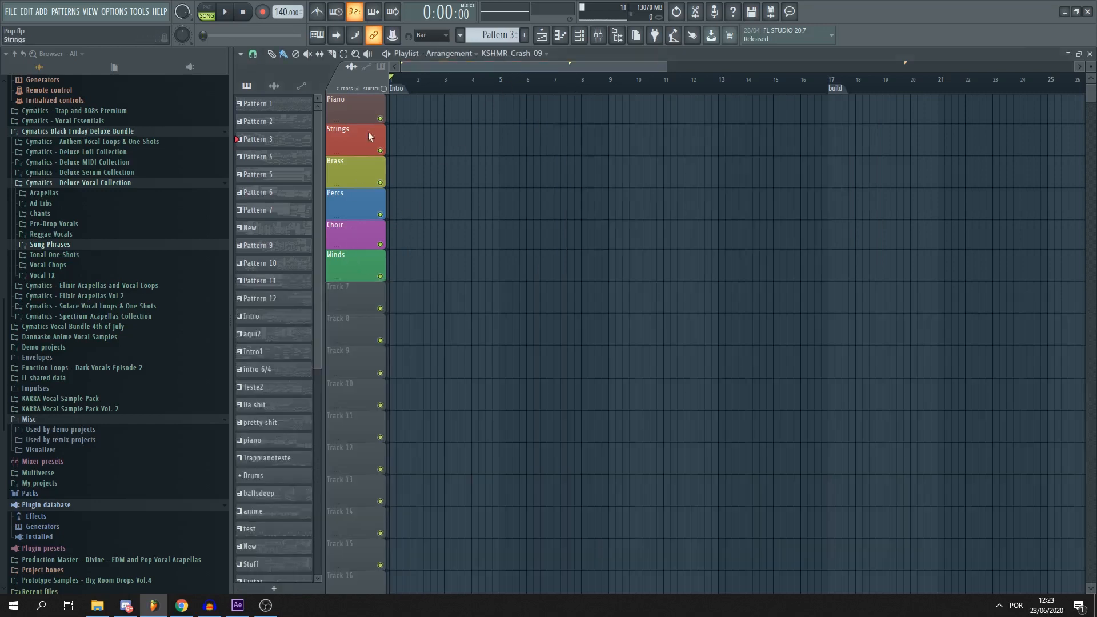
Rename the empty playlist Track 7 below Winds as Strings
right_click(356, 298)
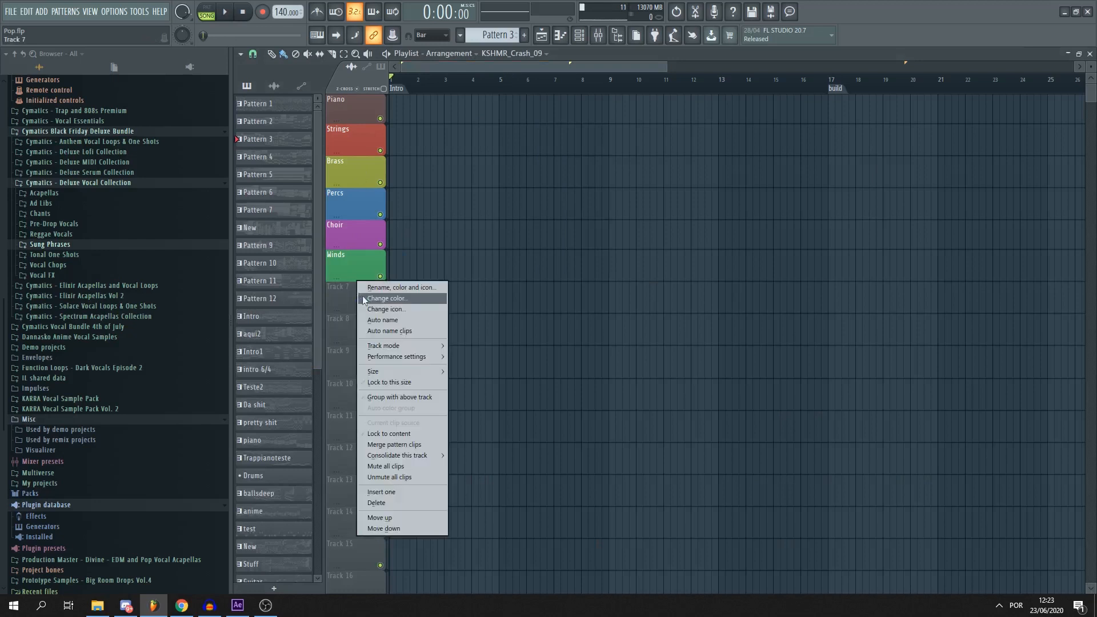
click(376, 289)
text(S)
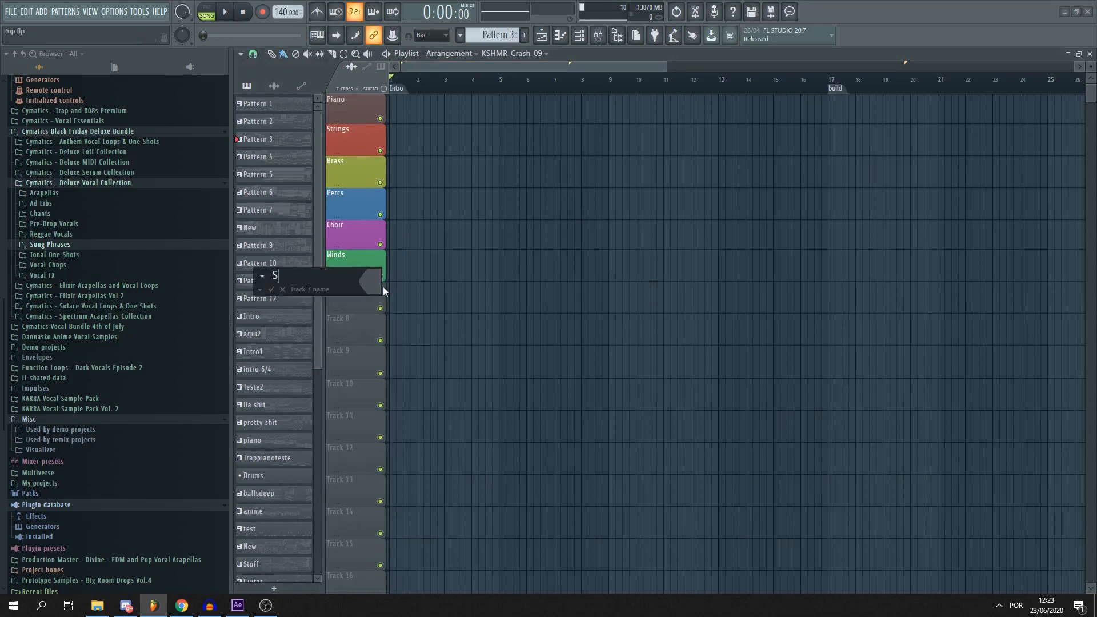
text(trings)
key(Return)
Rename playlist Track 8, directly below the new Strings track, as Basses
right_click(358, 321)
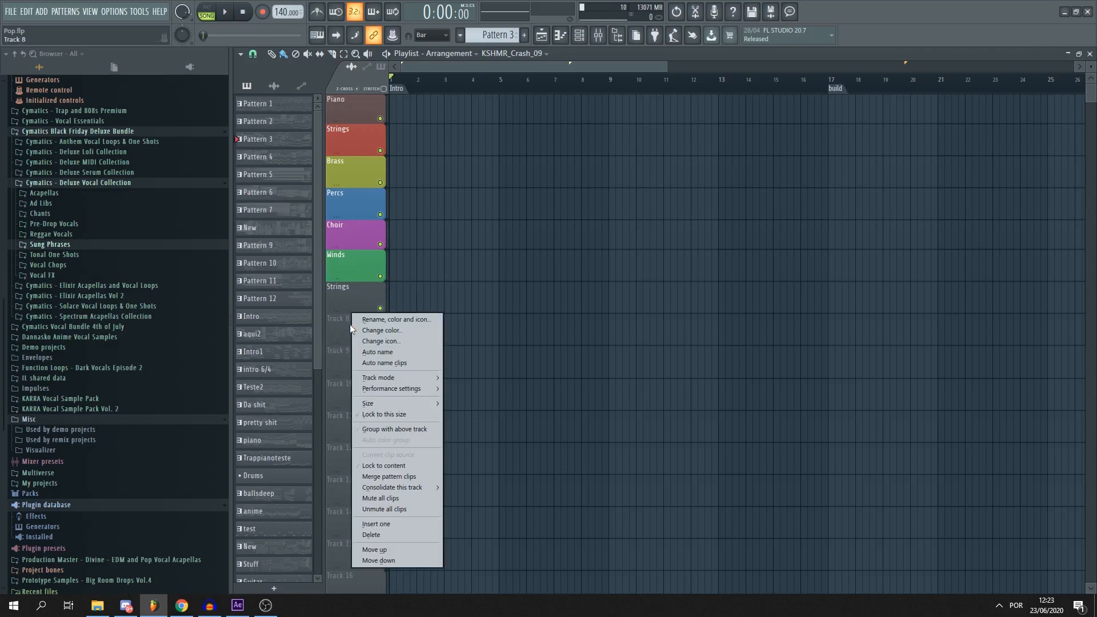
click(336, 320)
right_click(348, 333)
click(377, 320)
text(Basses)
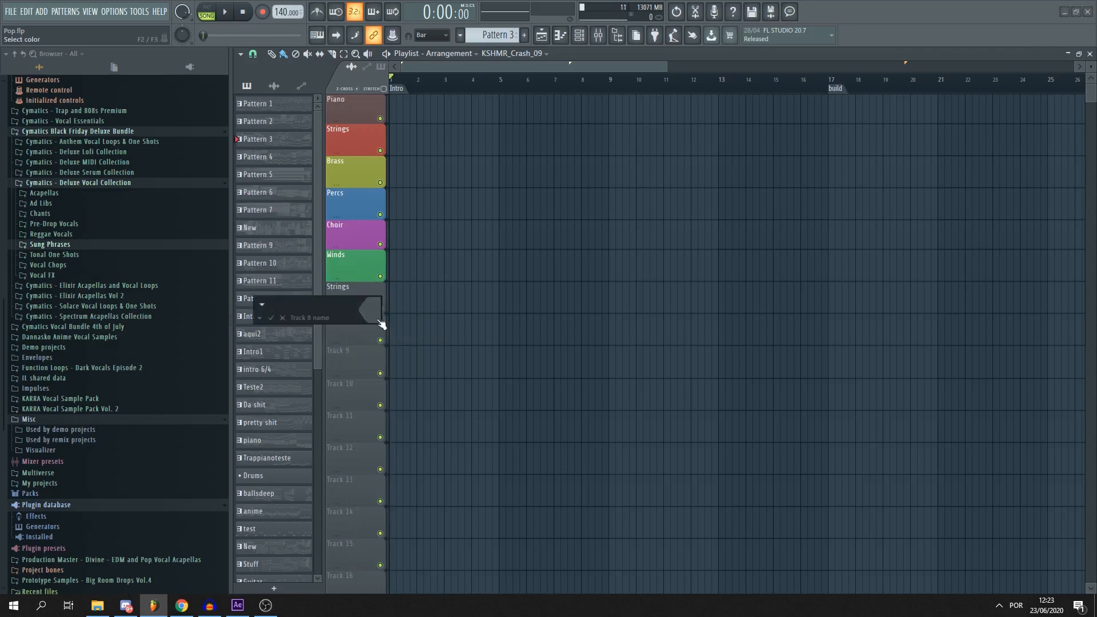
key(Return)
Rename playlist Track 9, directly below Basses, as Cellos
right_click(359, 367)
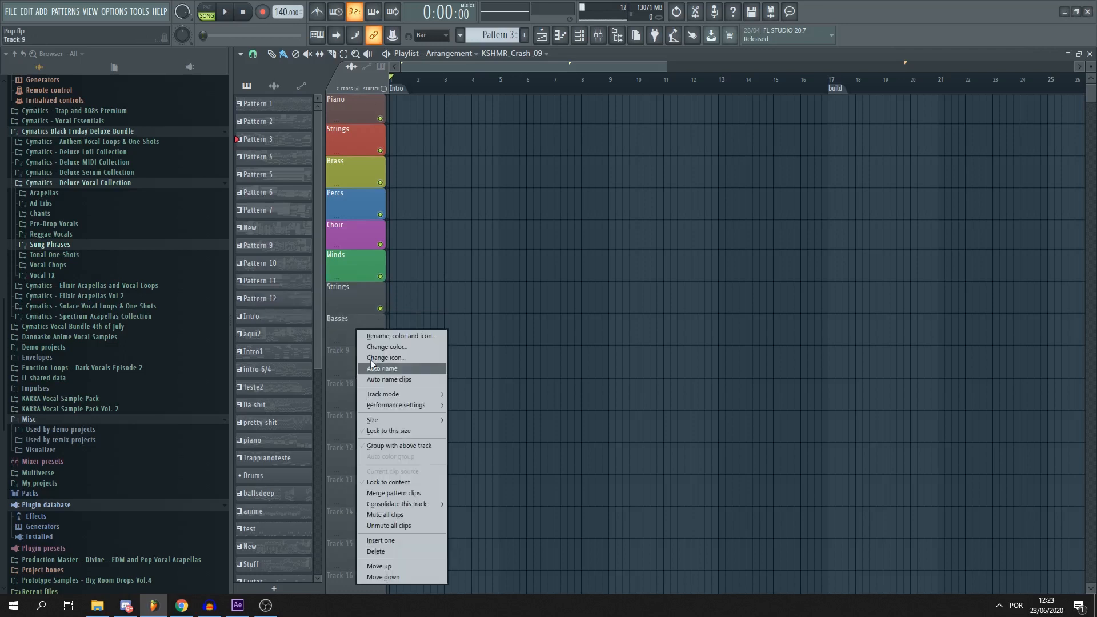
click(390, 338)
text(Cellos)
key(Return)
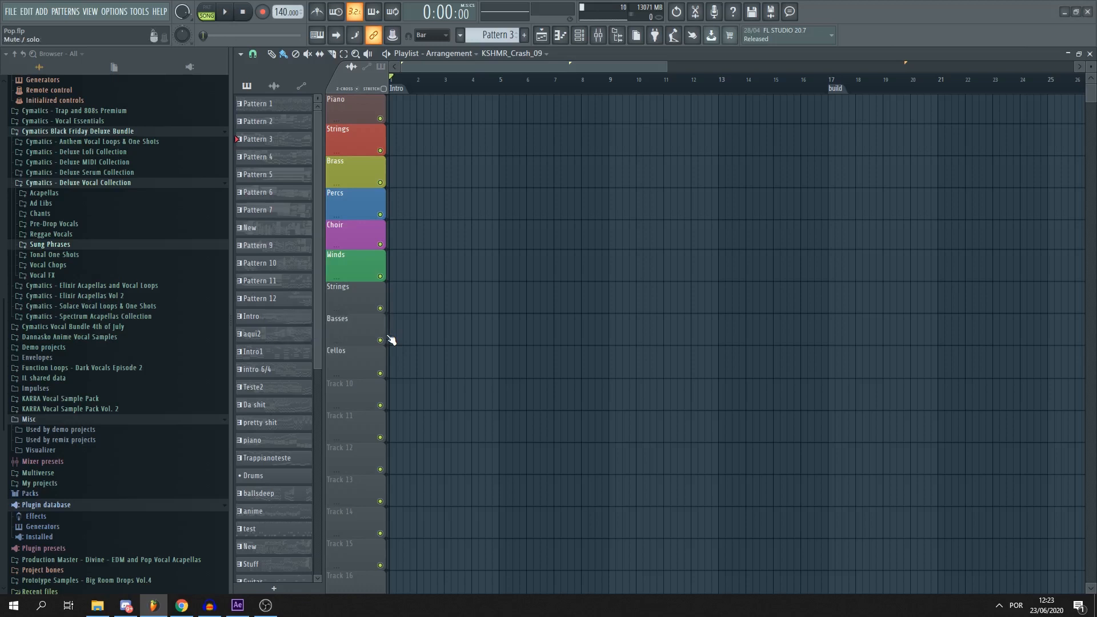
Group the Cellos and Basses tracks with the tracks above them so both belong to the new Strings track
right_click(346, 355)
click(347, 355)
right_click(344, 321)
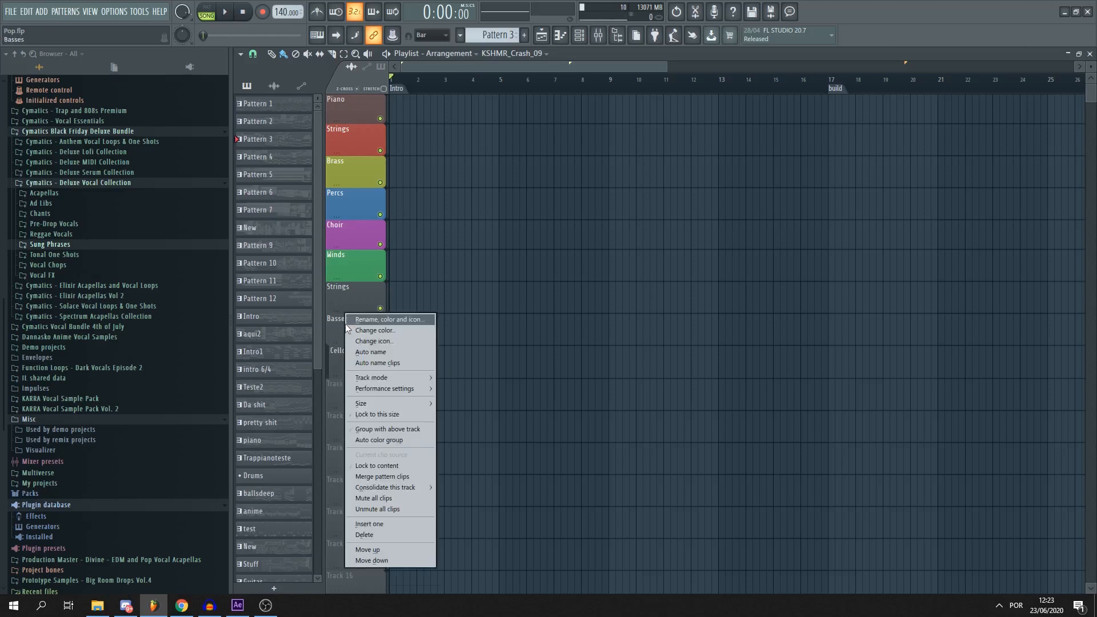
click(327, 319)
Color the new Strings track saddle brown (#765928) and apply auto color group to its Basses and Cellos tracks
right_click(348, 293)
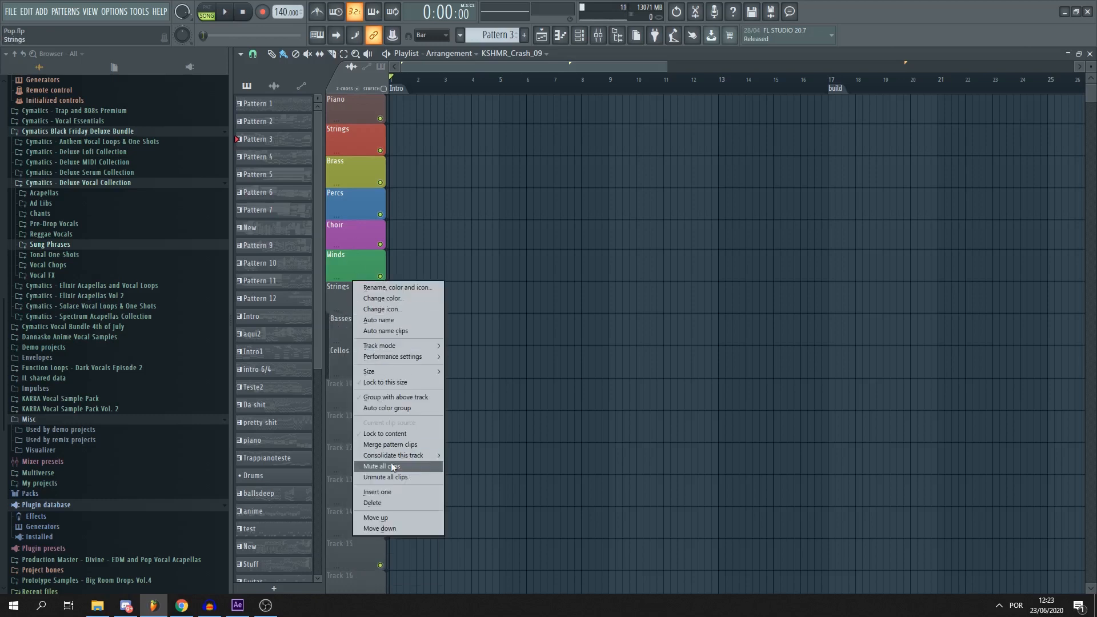
click(387, 407)
right_click(358, 284)
click(382, 288)
click(419, 395)
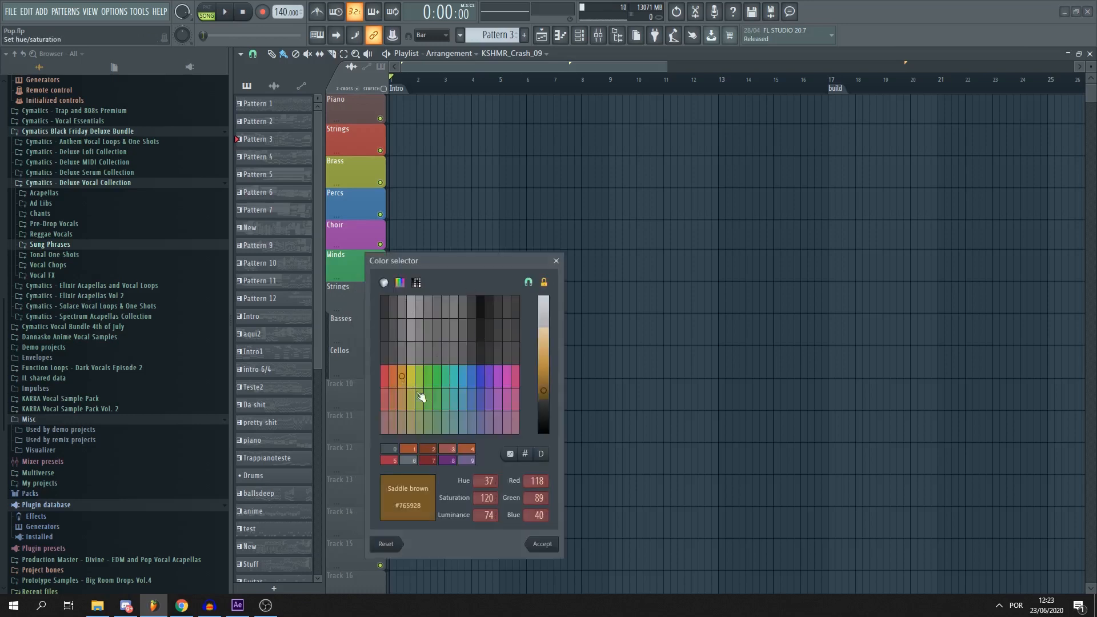
click(558, 550)
right_click(379, 286)
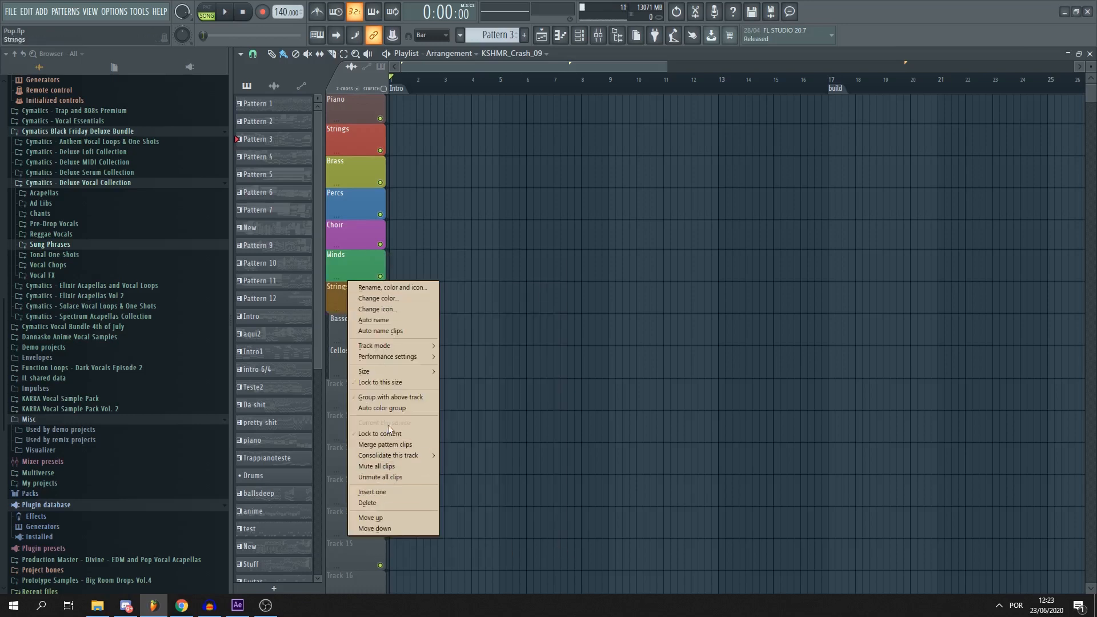
click(393, 411)
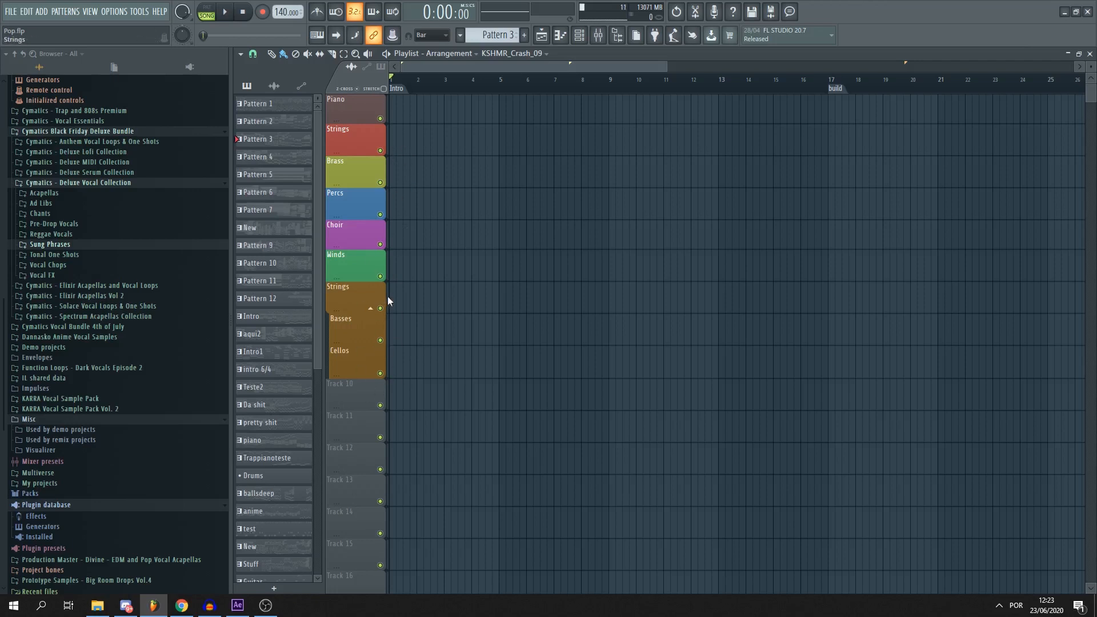
Mute the whole new Strings group from its parent track and unmute it again
click(380, 309)
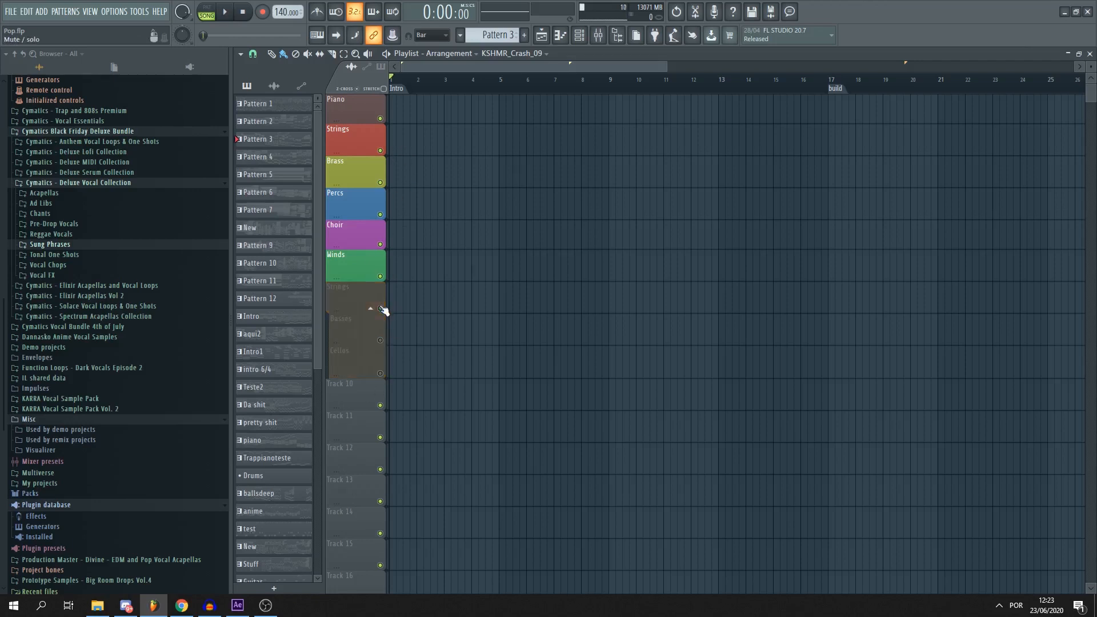
click(380, 308)
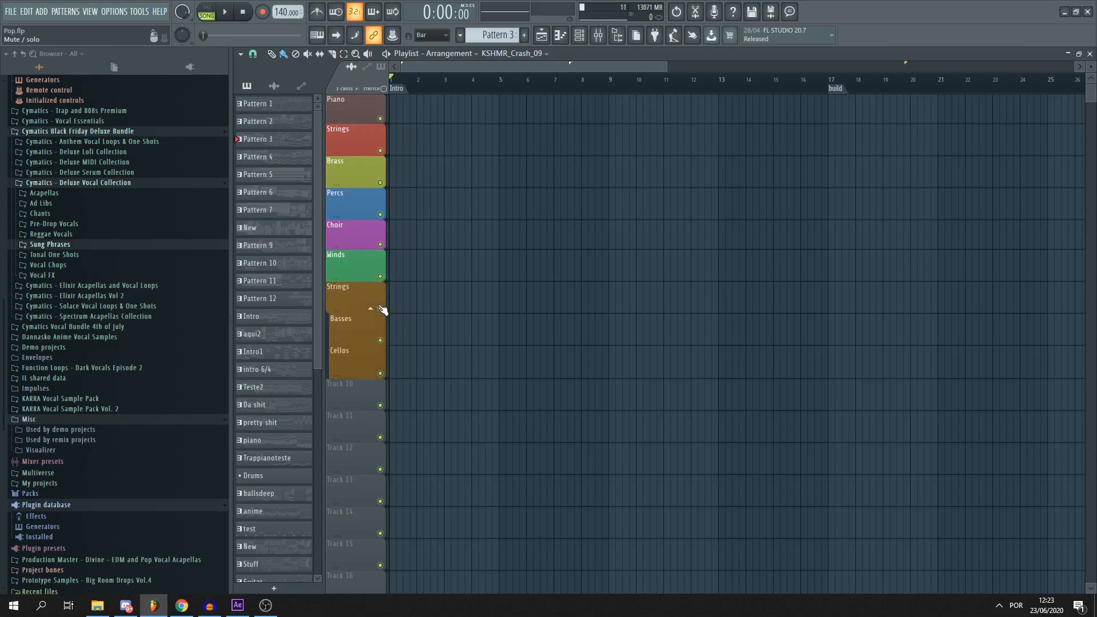
Insert three empty tracks between Basses and Cellos inside the new Strings group
right_click(352, 362)
key(i)
right_click(354, 360)
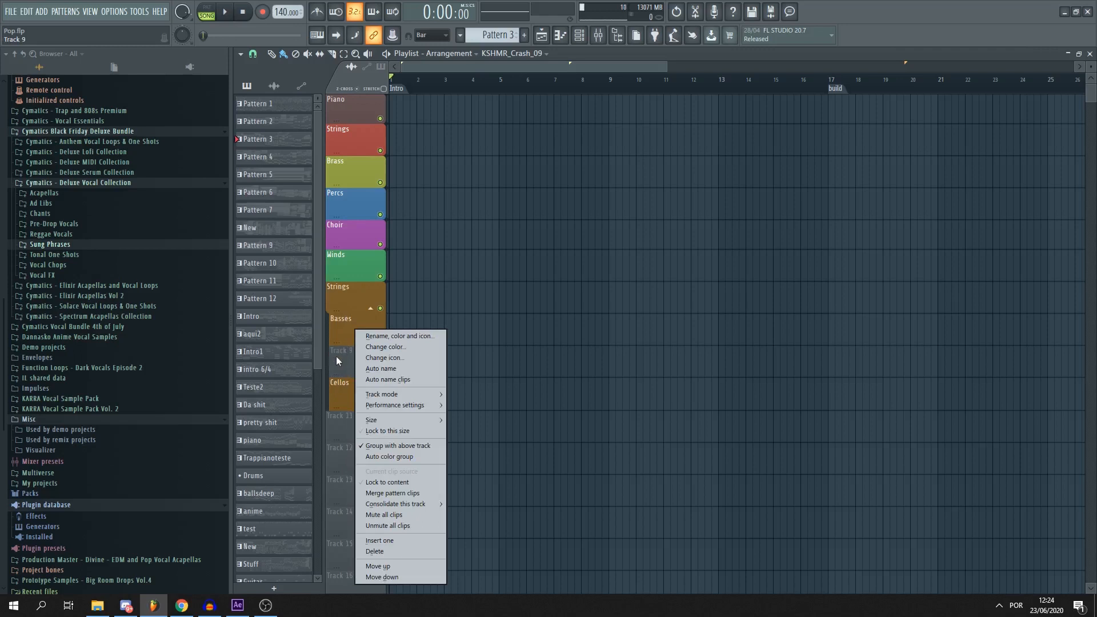
key(i)
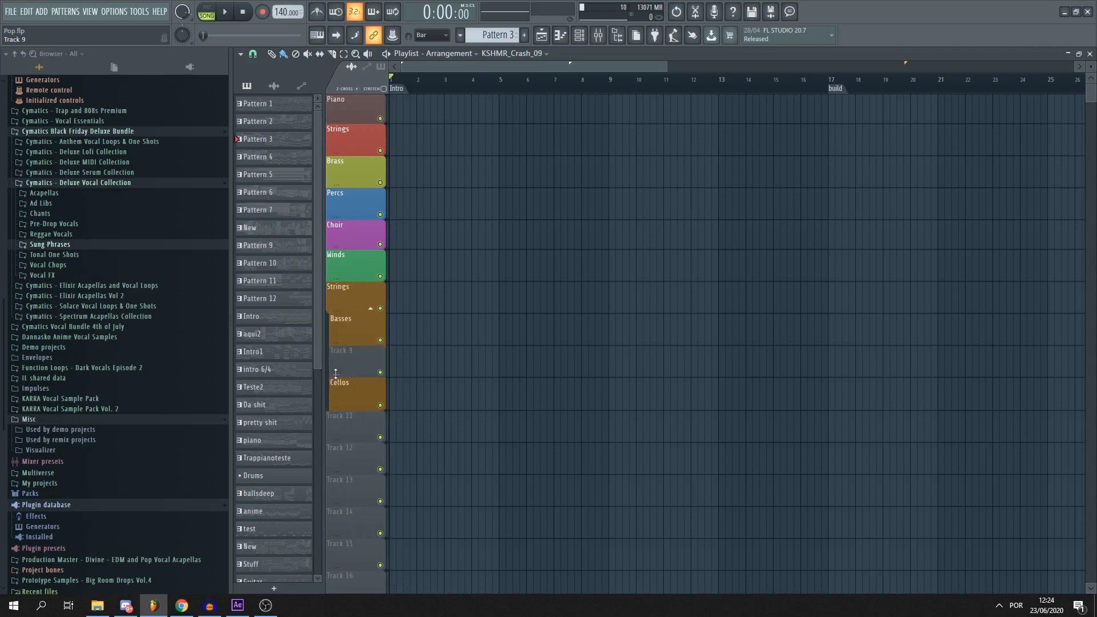
right_click(339, 365)
key(i)
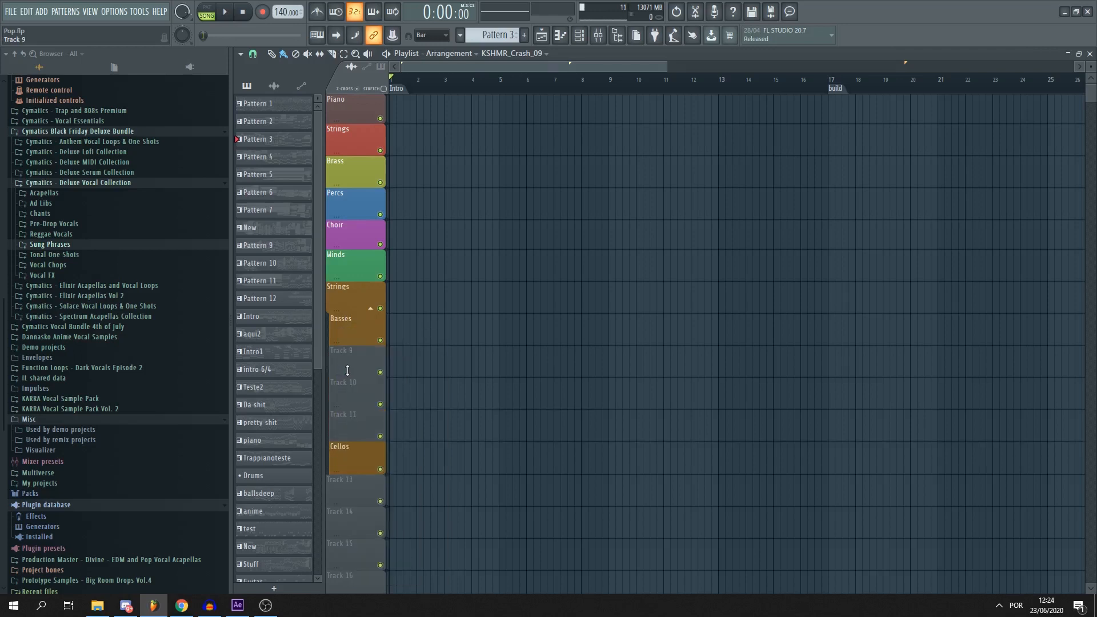